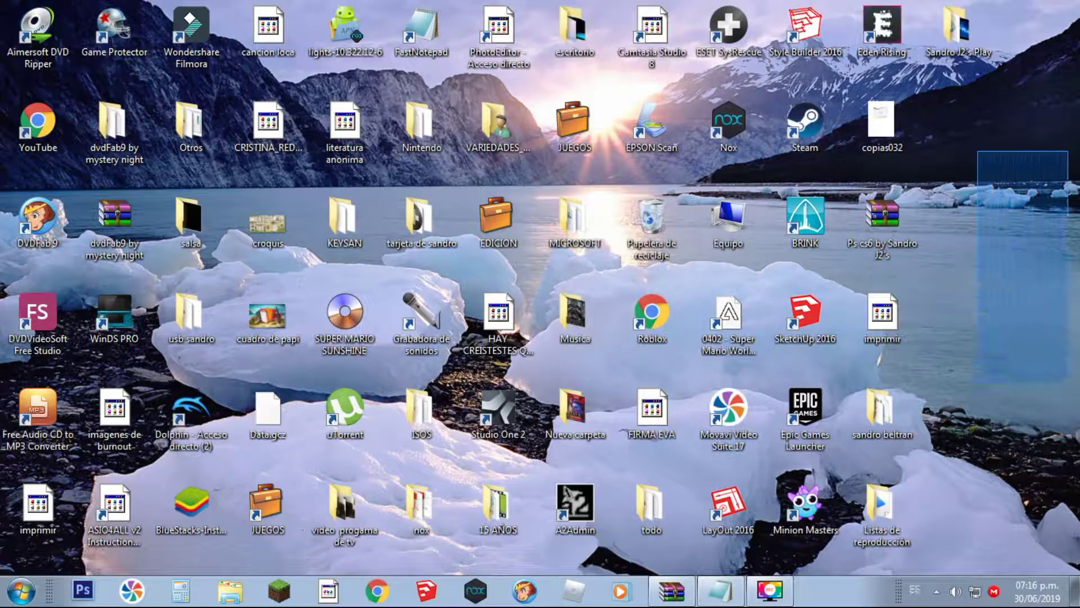
left_click_drag(908, 59, 1029, 413)
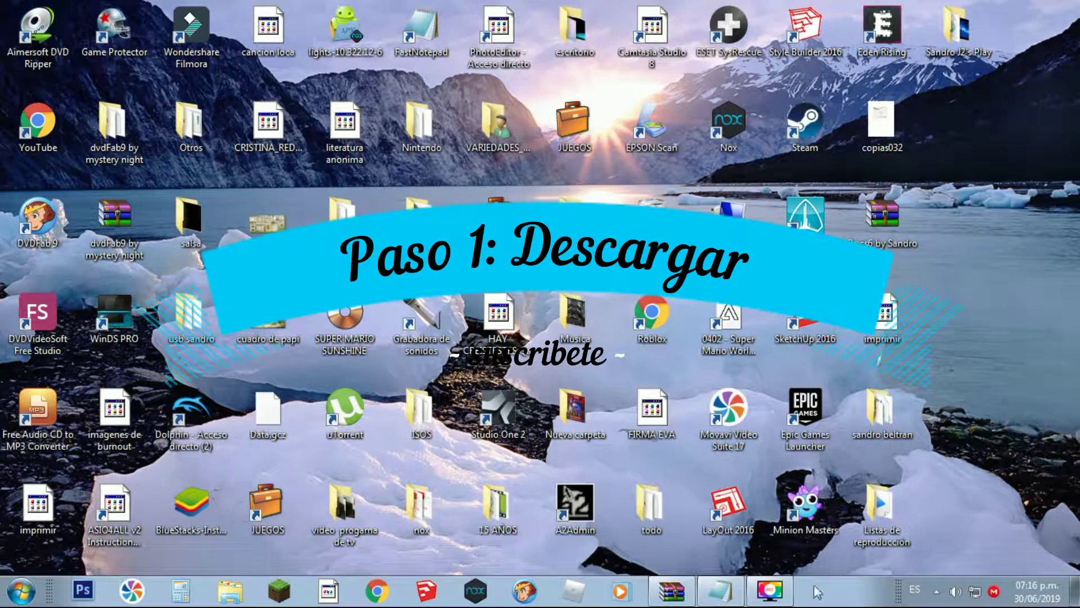
Open a Google Chrome window and close the WinRAR window running in the background.
left_click(377, 588)
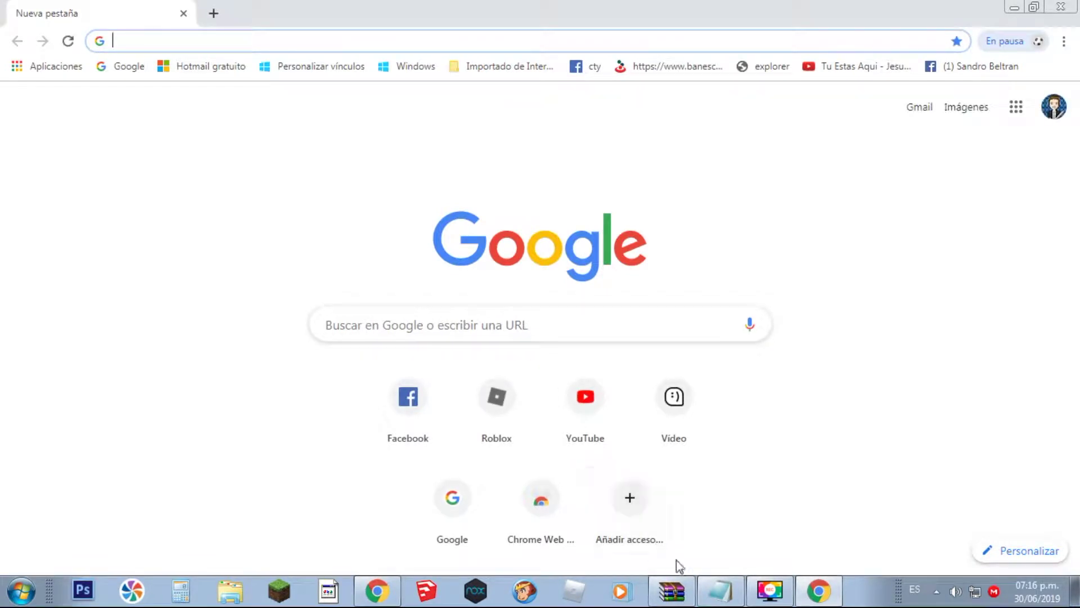
right_click(678, 585)
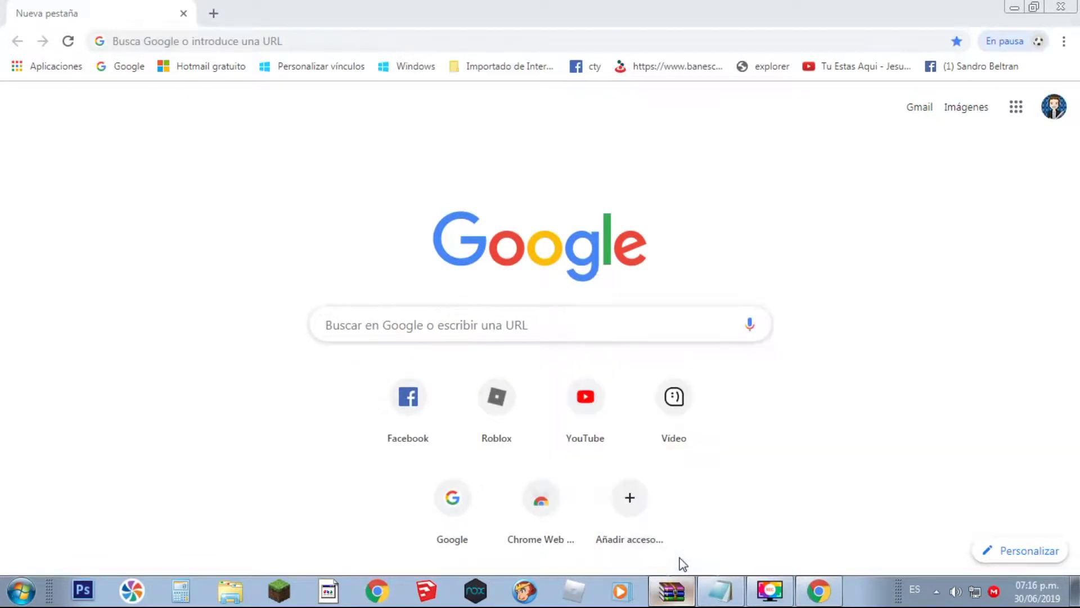
left_click(682, 562)
Switch to the untitled Notepad note and copy the mega.nz download link.
left_click(671, 591)
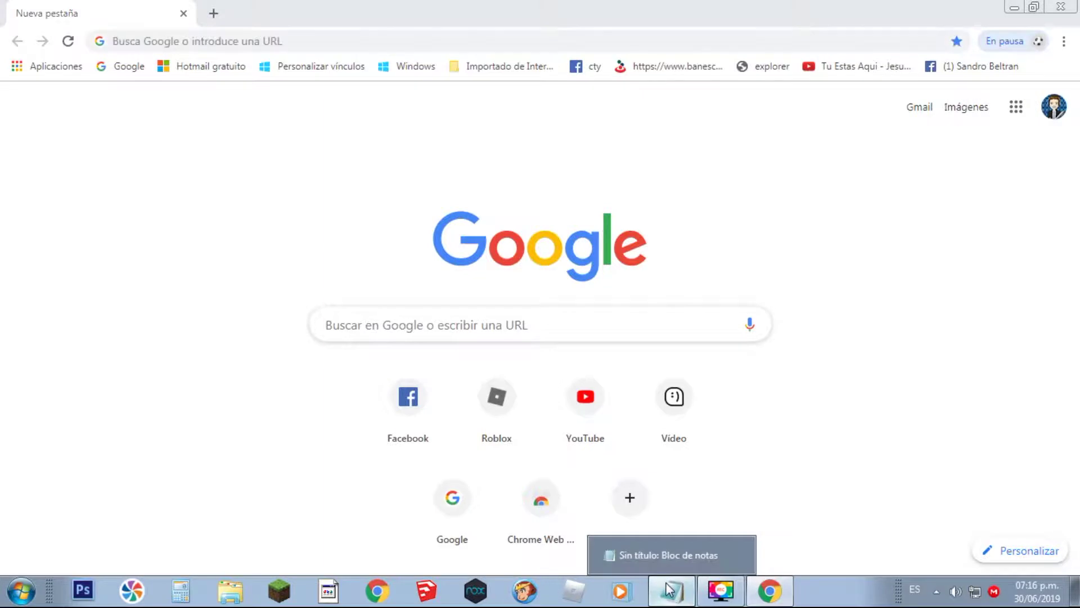
left_click_drag(330, 152, 347, 311)
left_click_drag(532, 342, 75, 339)
right_click(114, 338)
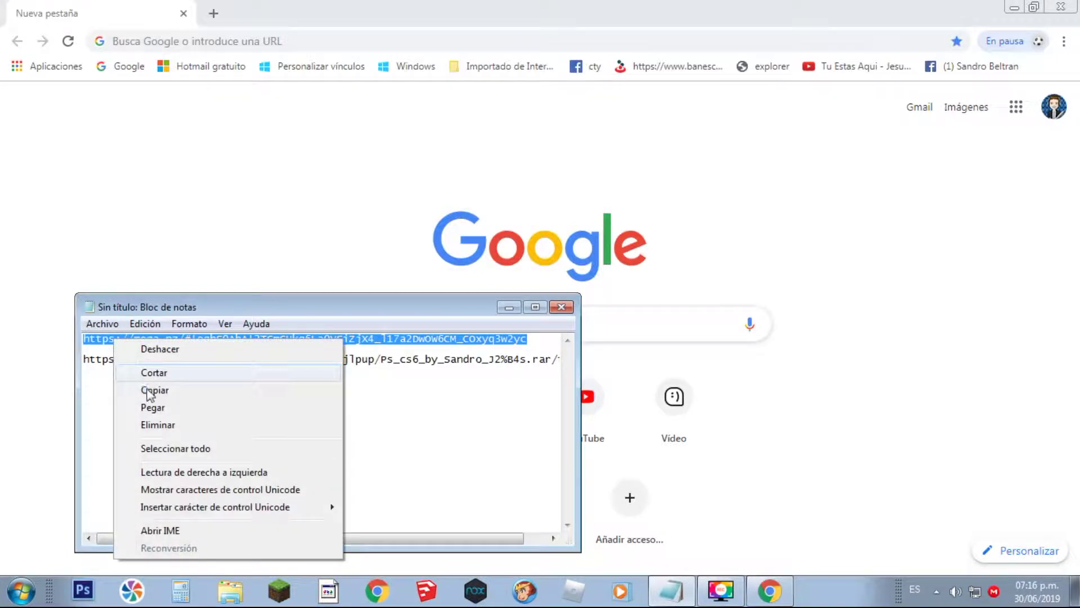
left_click(154, 387)
Switch to Chrome and load the copied mega.nz link in the current tab.
left_click(309, 40)
right_click(310, 40)
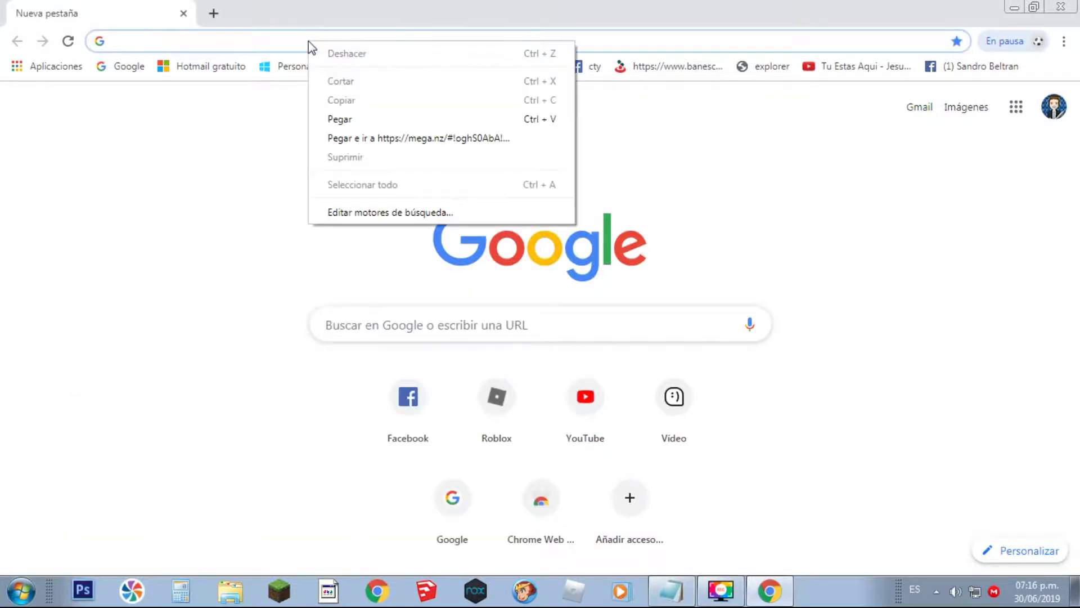
left_click(353, 118)
left_click(389, 72)
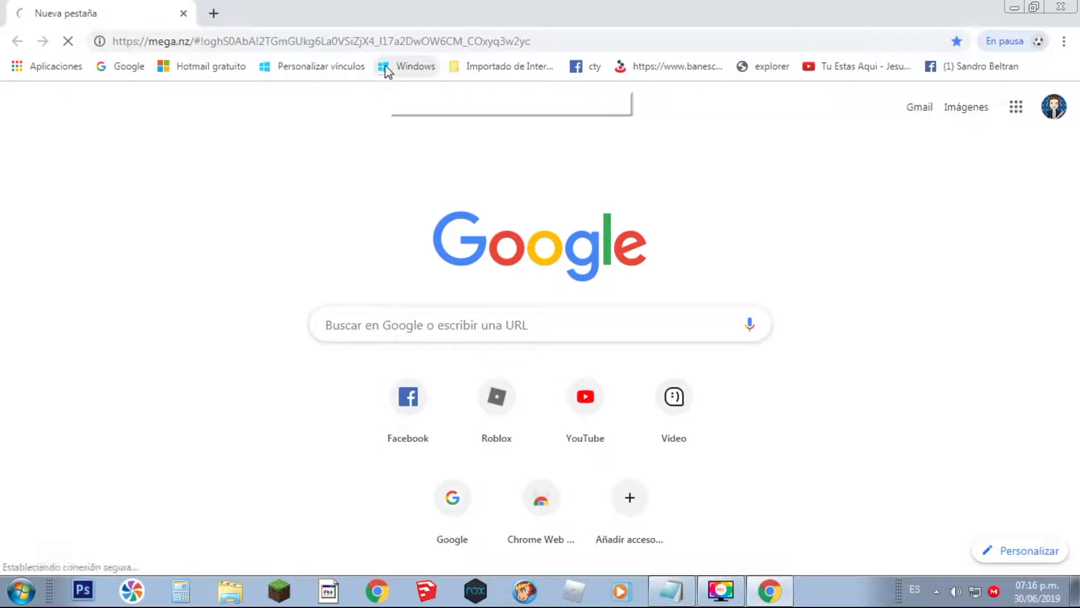
Add a new Chrome tab and copy the full mediafire.com link from the Notepad note.
key("ctrl+t")
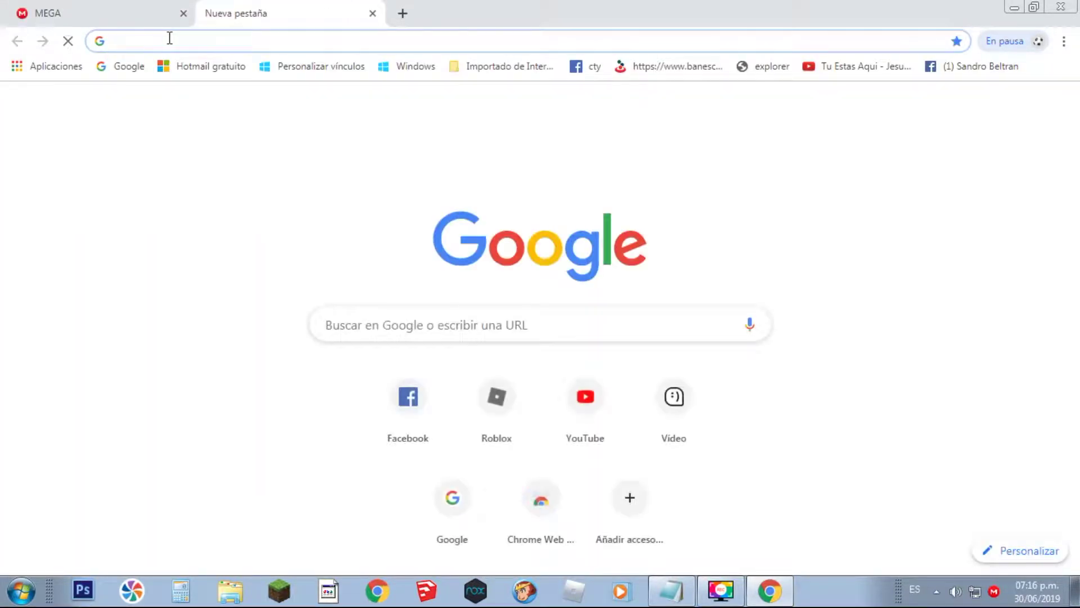
left_click(669, 597)
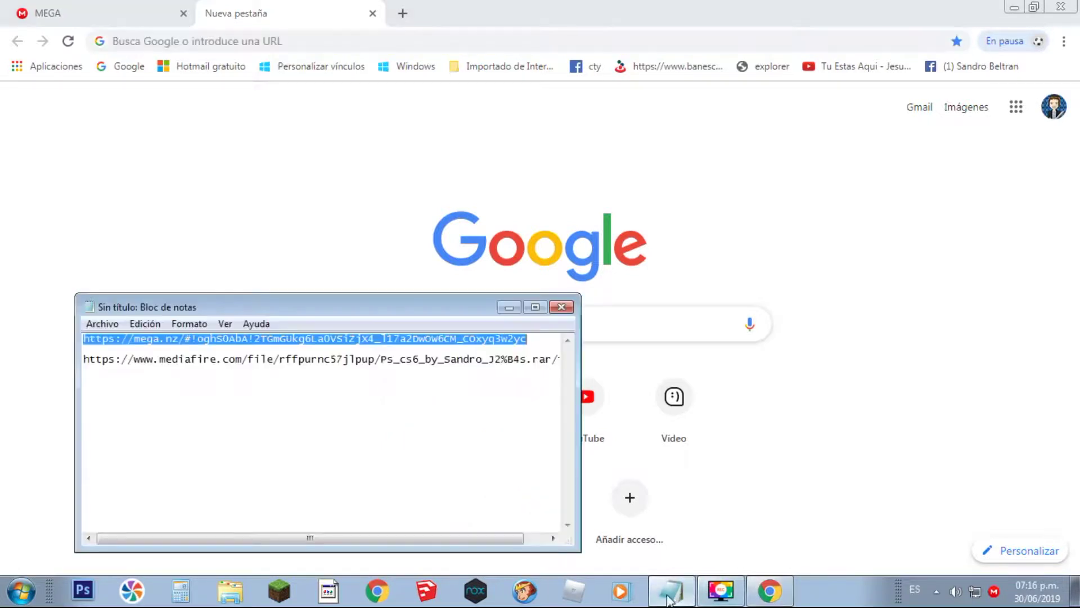
left_click_drag(472, 538, 495, 538)
left_click_drag(560, 359, 90, 360)
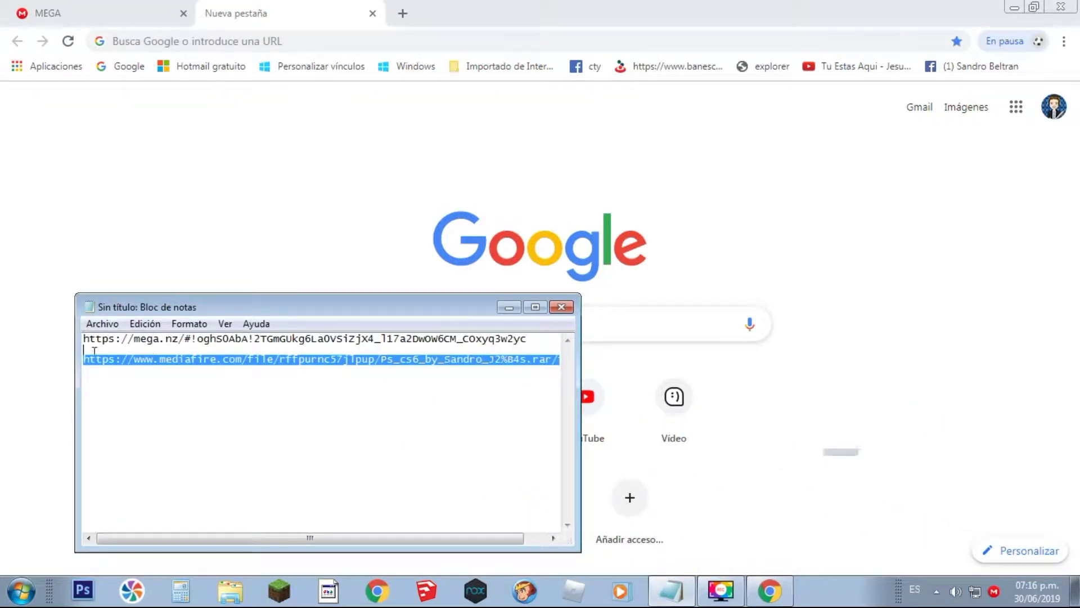
right_click(92, 358)
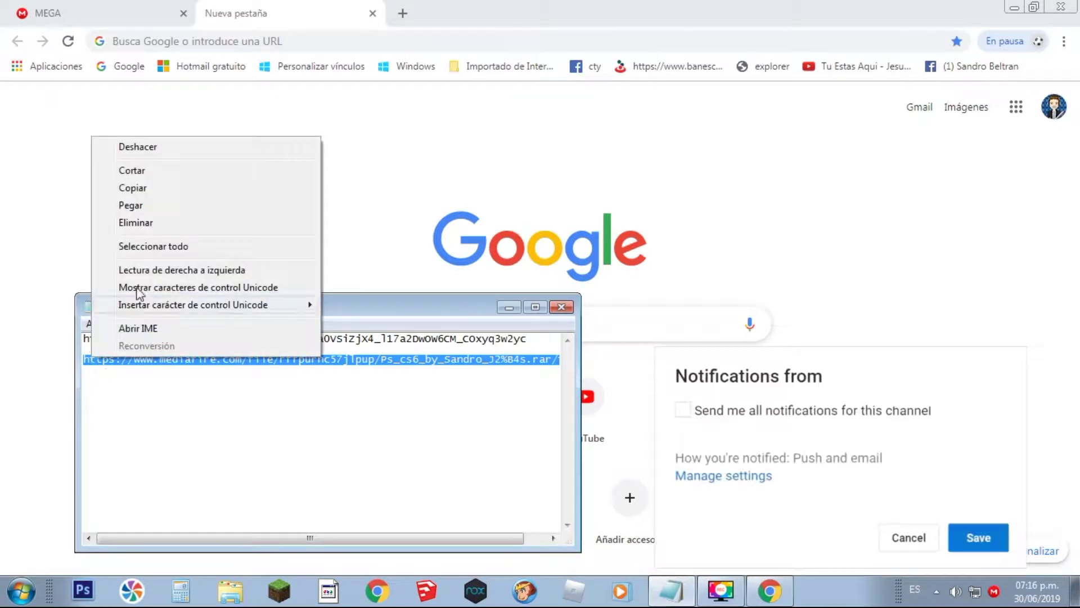
left_click(132, 187)
Load the copied mediafire.com link in the new Chrome tab.
left_click(292, 11)
right_click(293, 35)
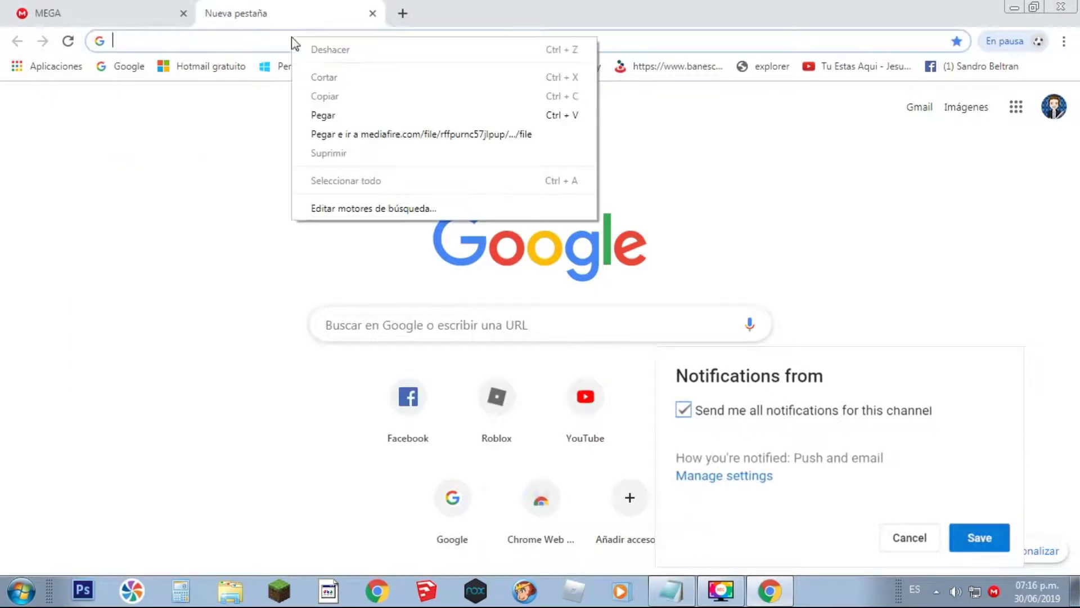
left_click(312, 113)
key("Return")
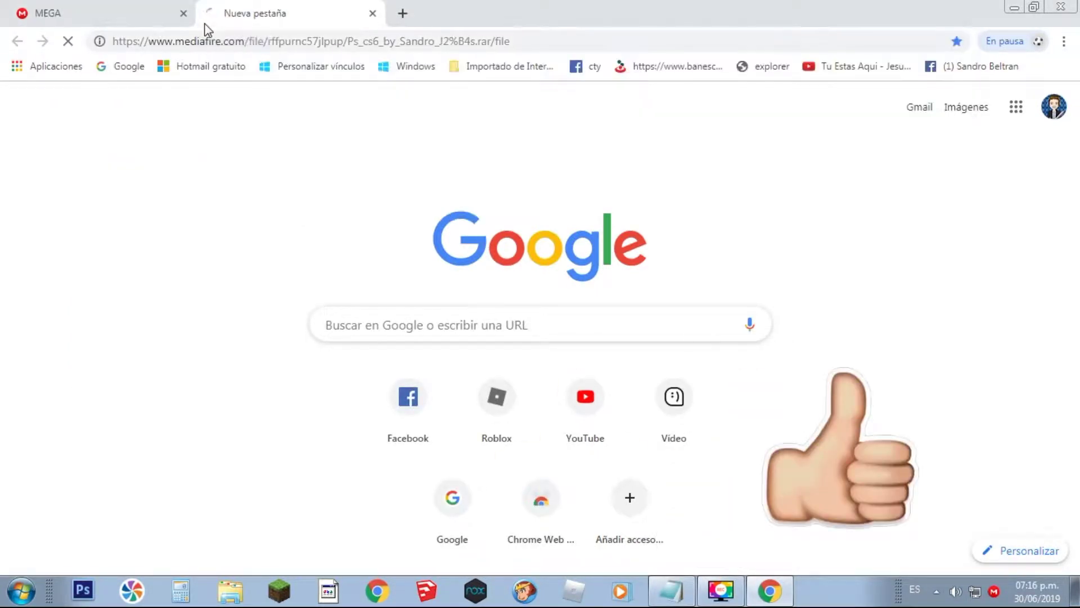
Examine the archive name on the MEGA and MediaFire download pages, dismissing the ad pop-up window.
left_click(103, 7)
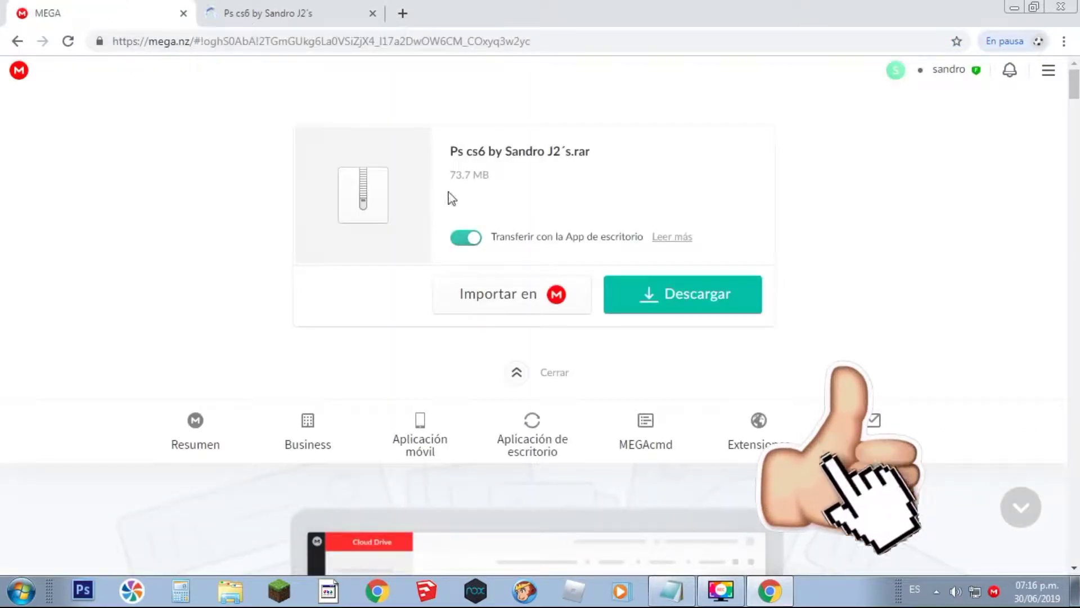
left_click_drag(460, 151, 590, 153)
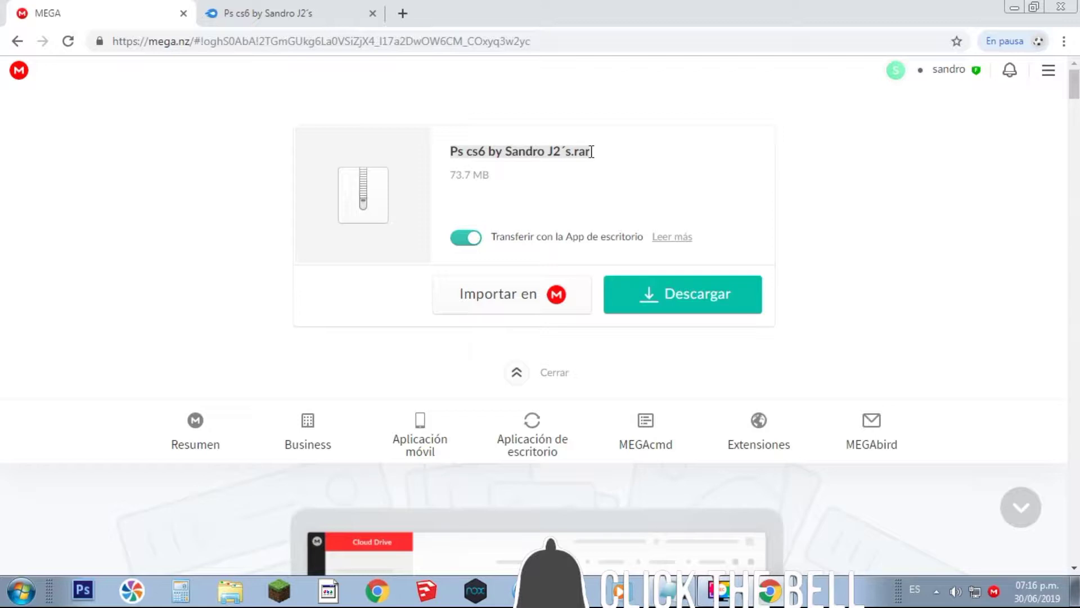
left_click(596, 160)
left_click(270, 20)
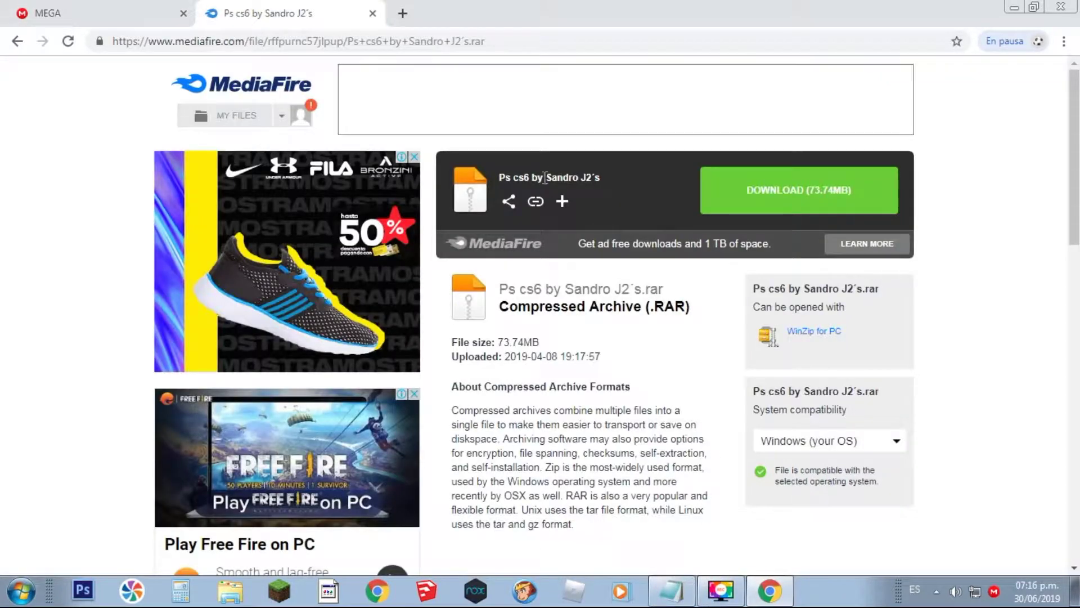
left_click(502, 177)
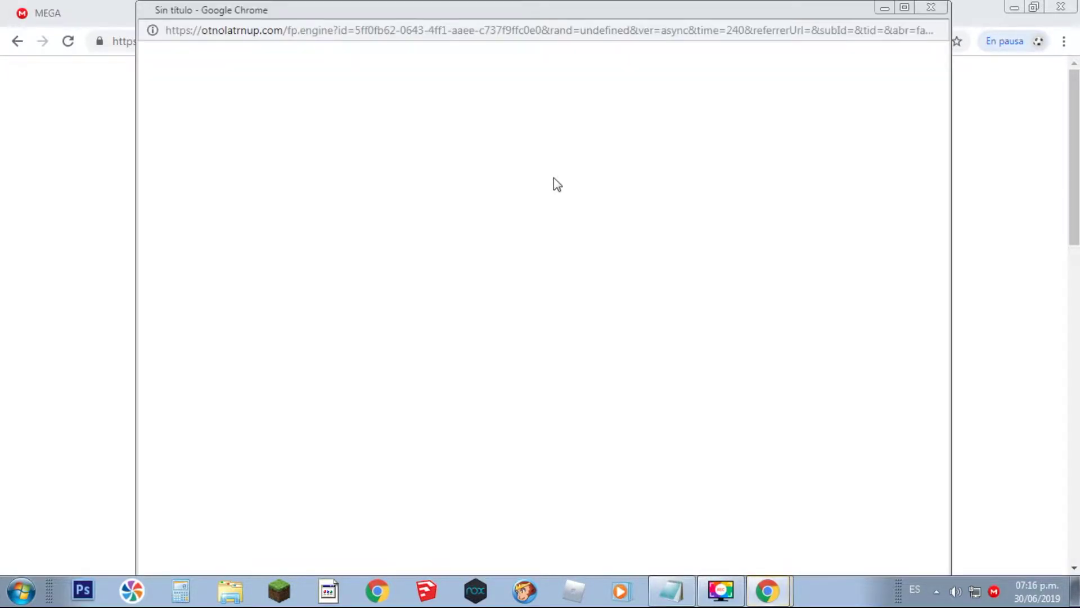
left_click(928, 8)
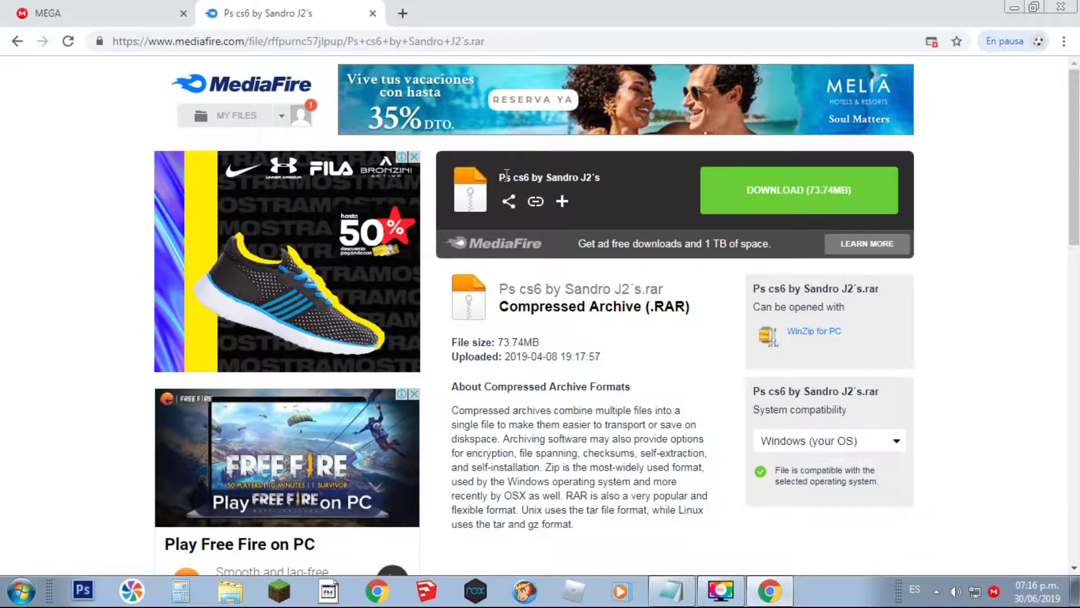
left_click_drag(586, 177, 604, 177)
left_click(605, 178)
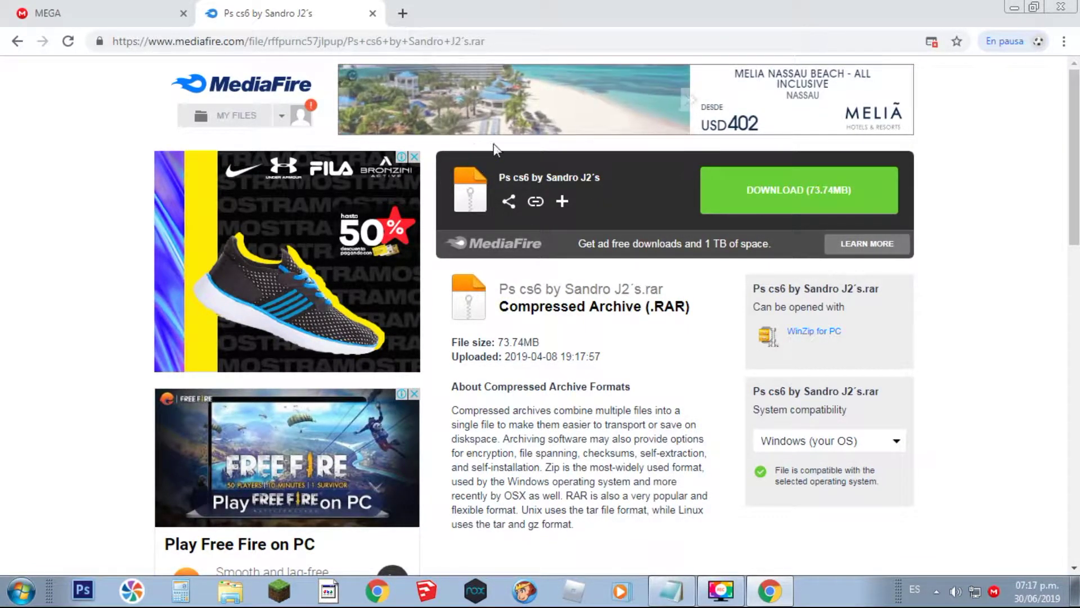
Start downloading the Ps cs6 archive from MediaFire and from MEGA.
left_click(785, 173)
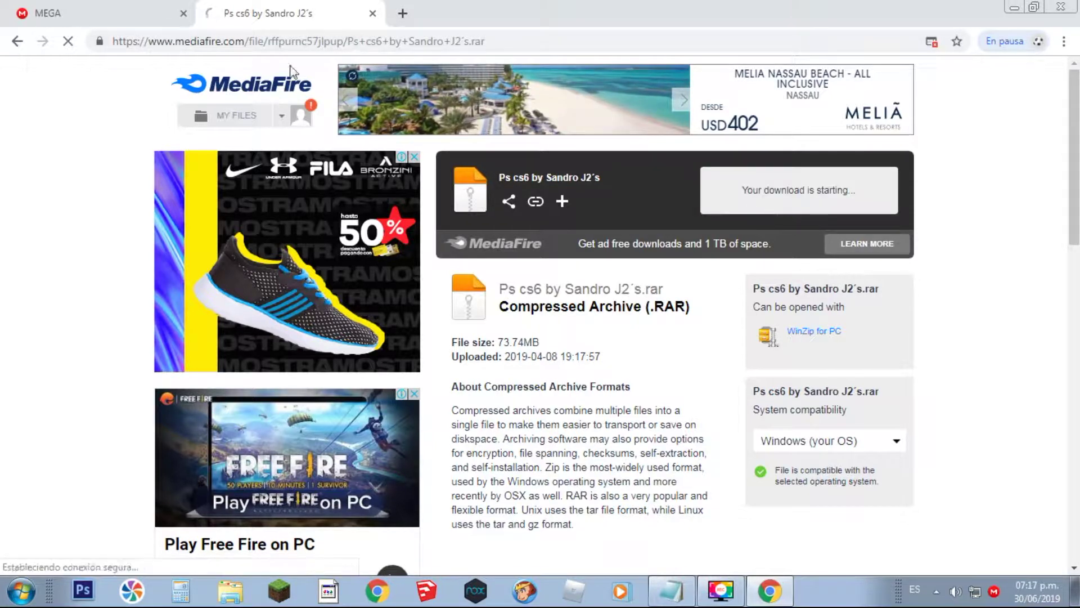
left_click(129, 8)
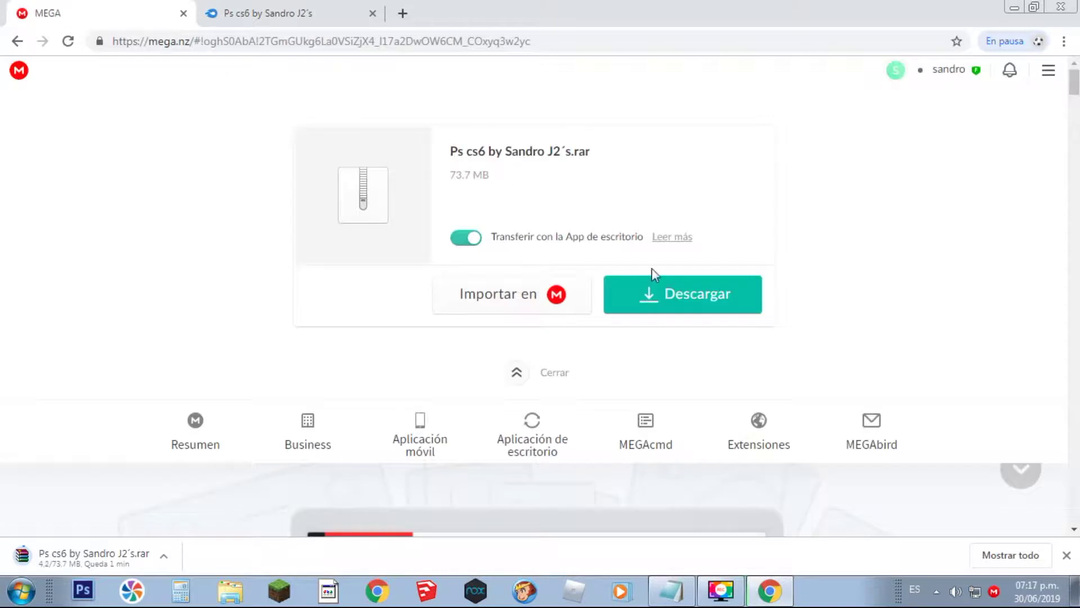
left_click(652, 294)
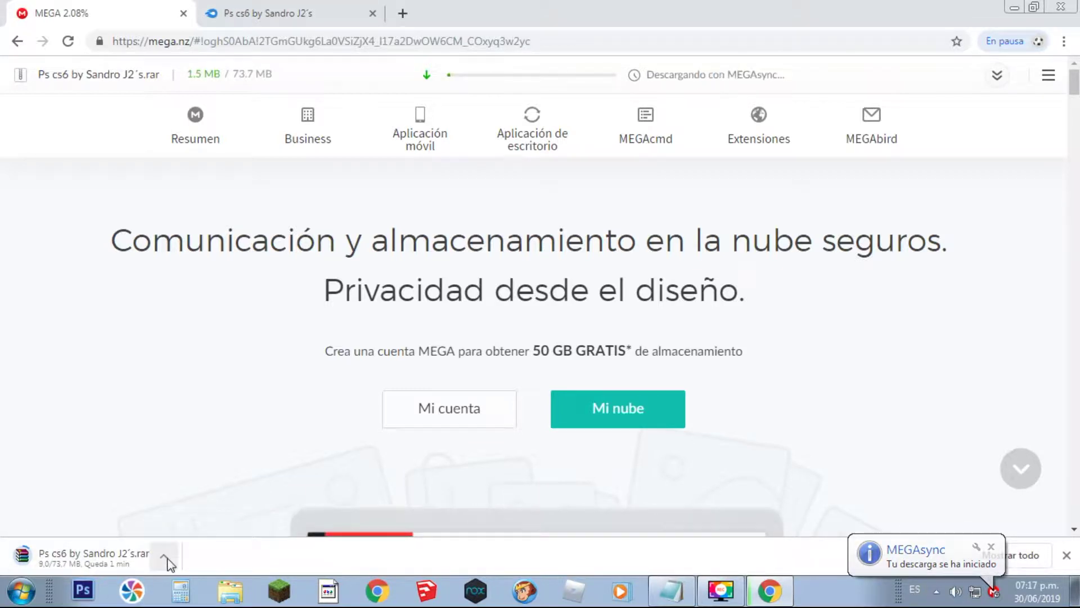
Cancel the MediaFire download of the Ps cs6 archive and close the browser.
left_click(167, 558)
left_click(171, 532)
key("ctrl+Tab")
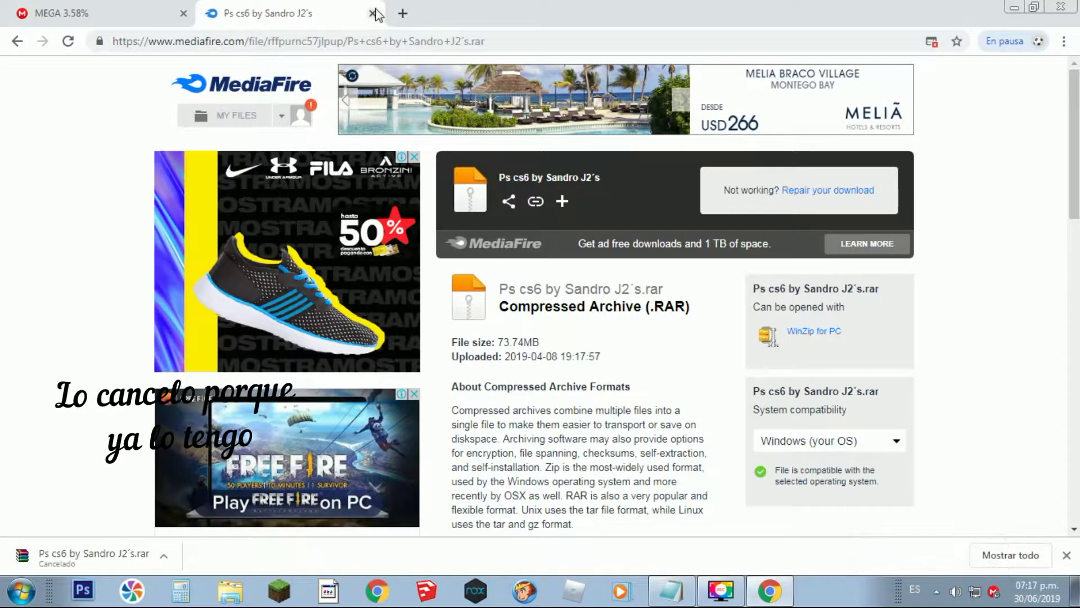
key("ctrl+w")
key("alt+F4")
Cancel the Ps cs6 archive transfer in MEGAsync, then clear its window and the Notepad note off the desktop.
left_click(993, 591)
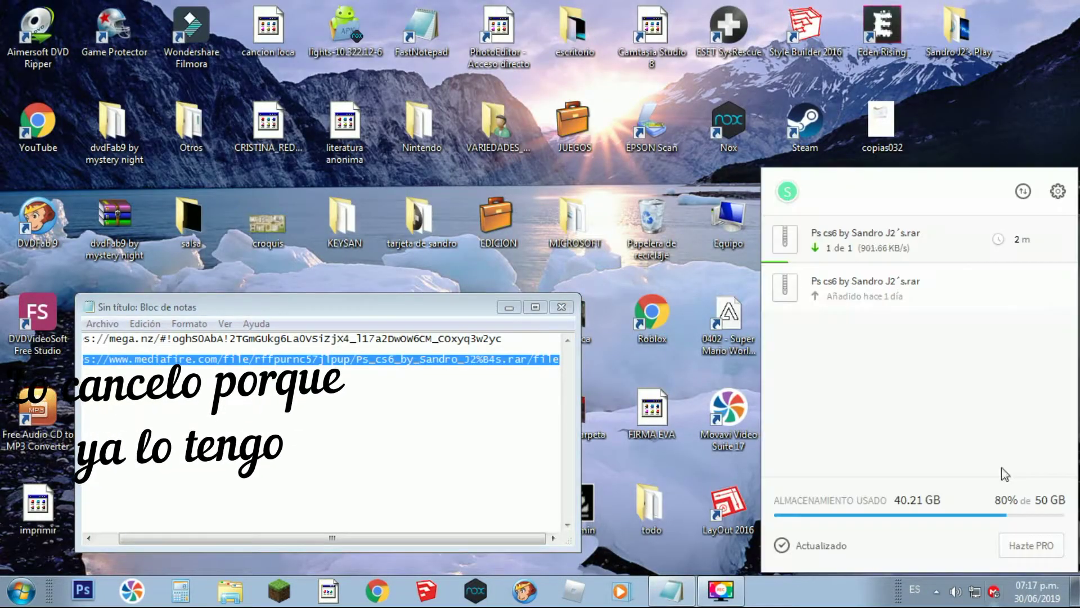
left_click(1023, 194)
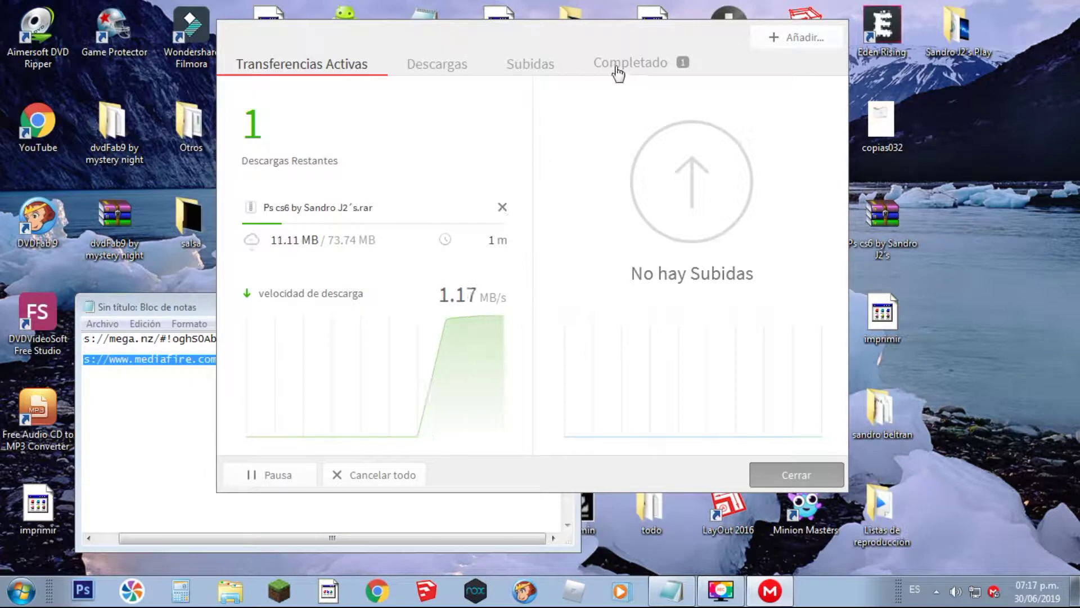
left_click(502, 208)
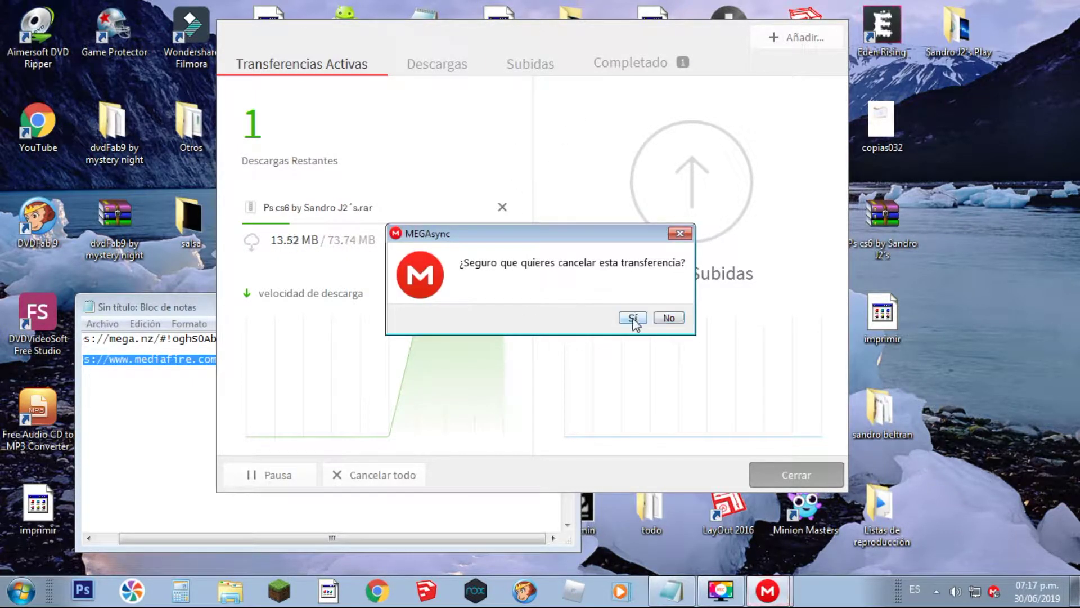
left_click(632, 317)
left_click(796, 475)
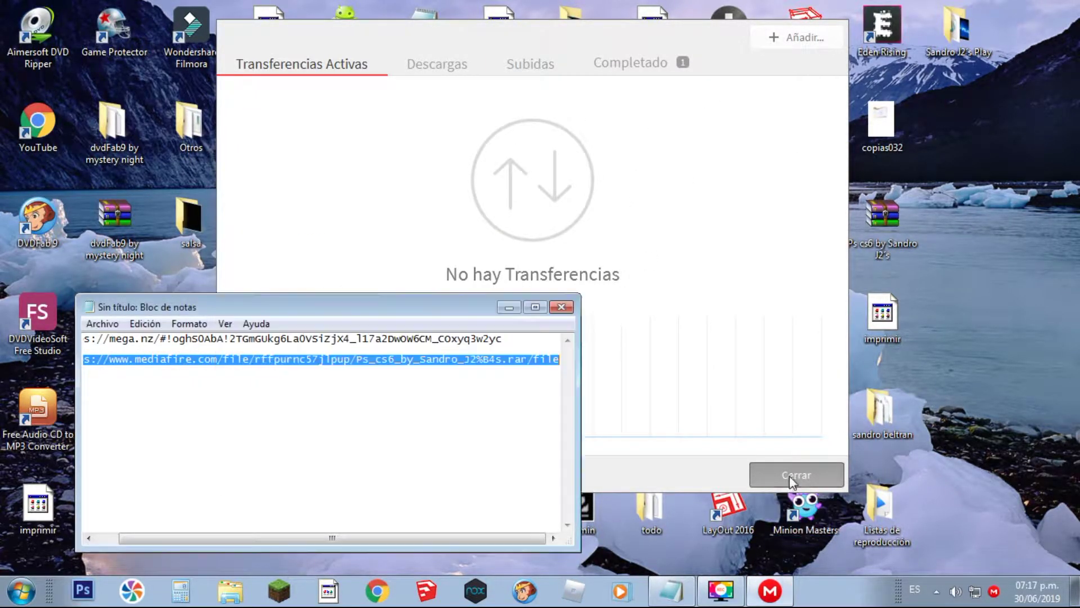
left_click(509, 308)
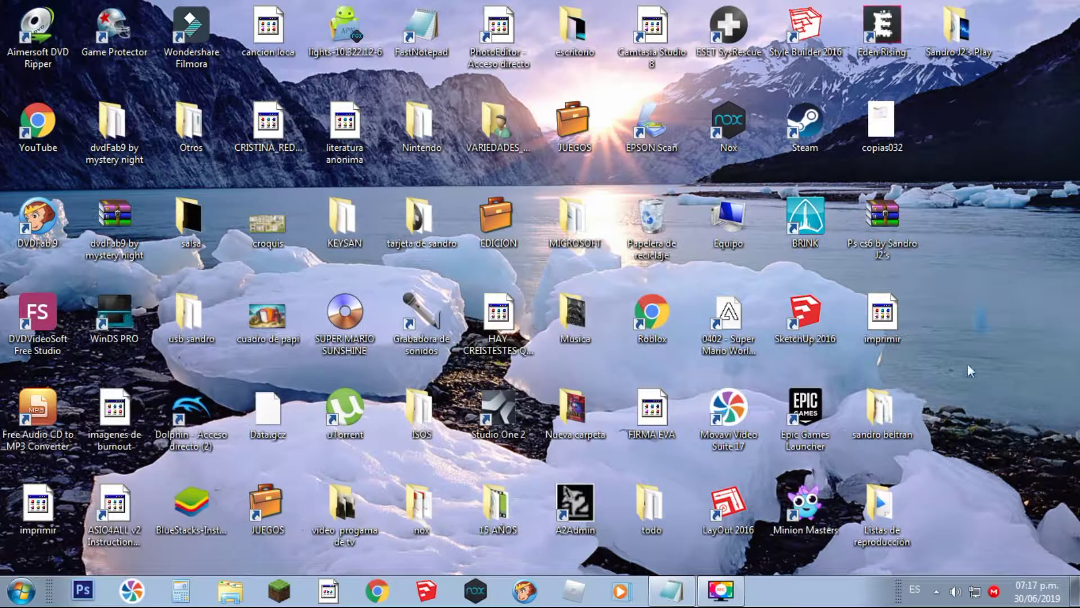
Create a new folder on the desktop named "ps cs6".
right_click(950, 90)
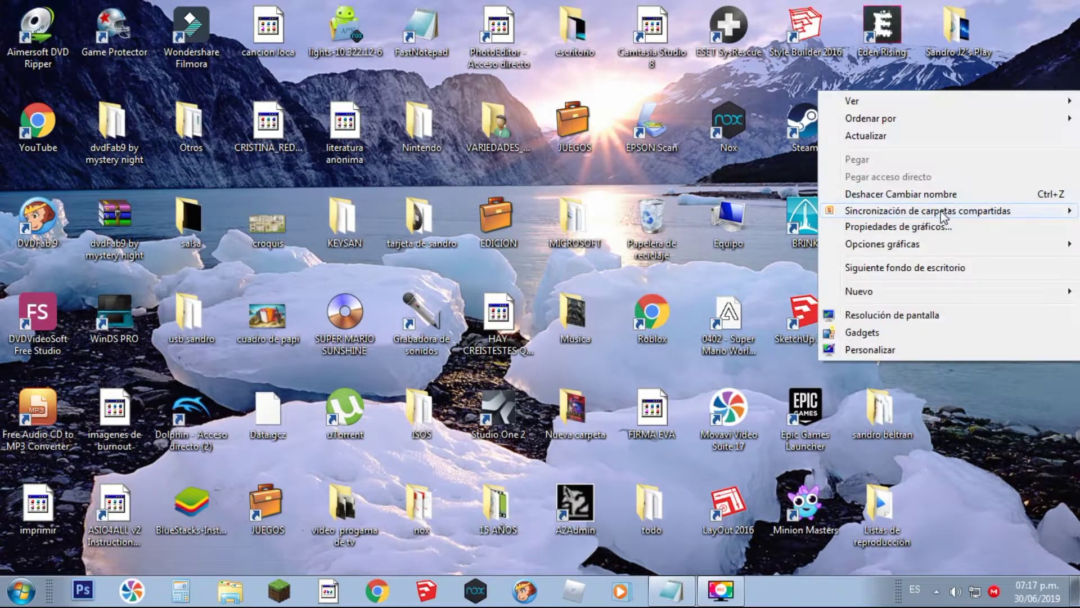
mouse_move(880, 292)
left_click(777, 291)
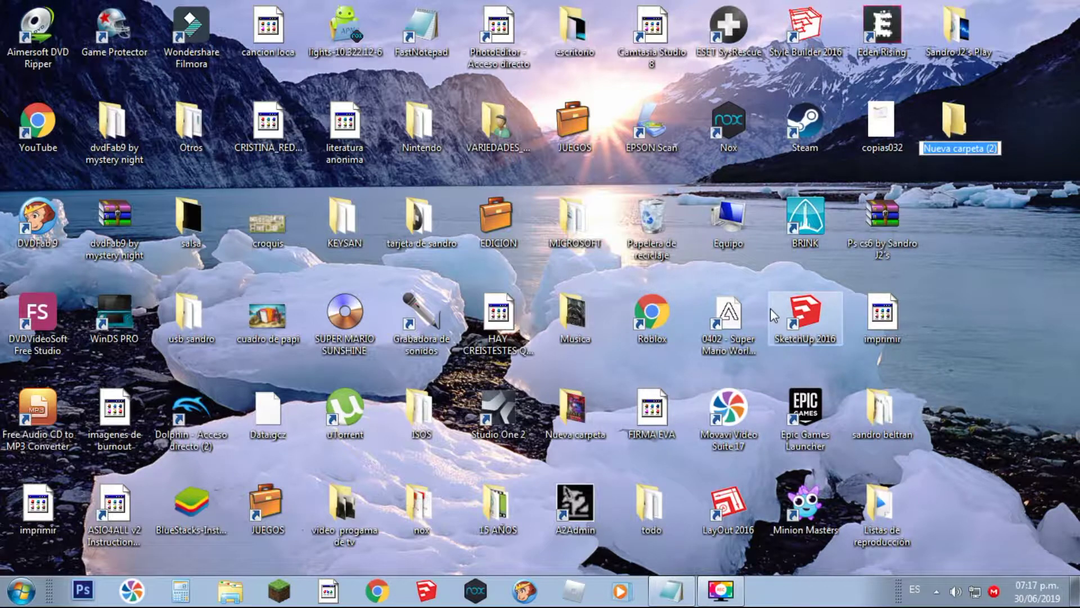
type("ps cs6")
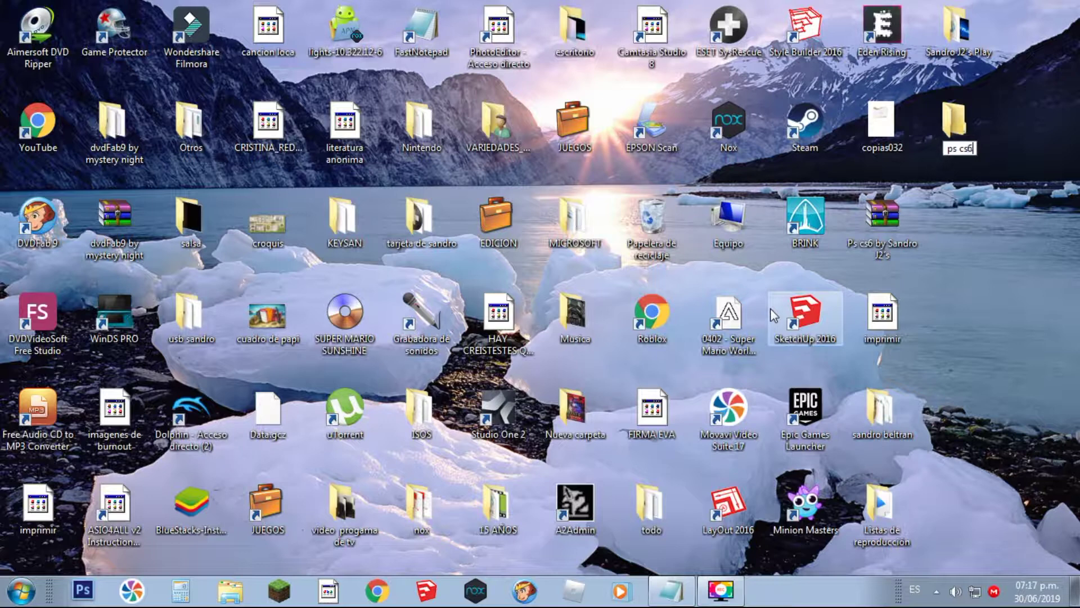
key("Return")
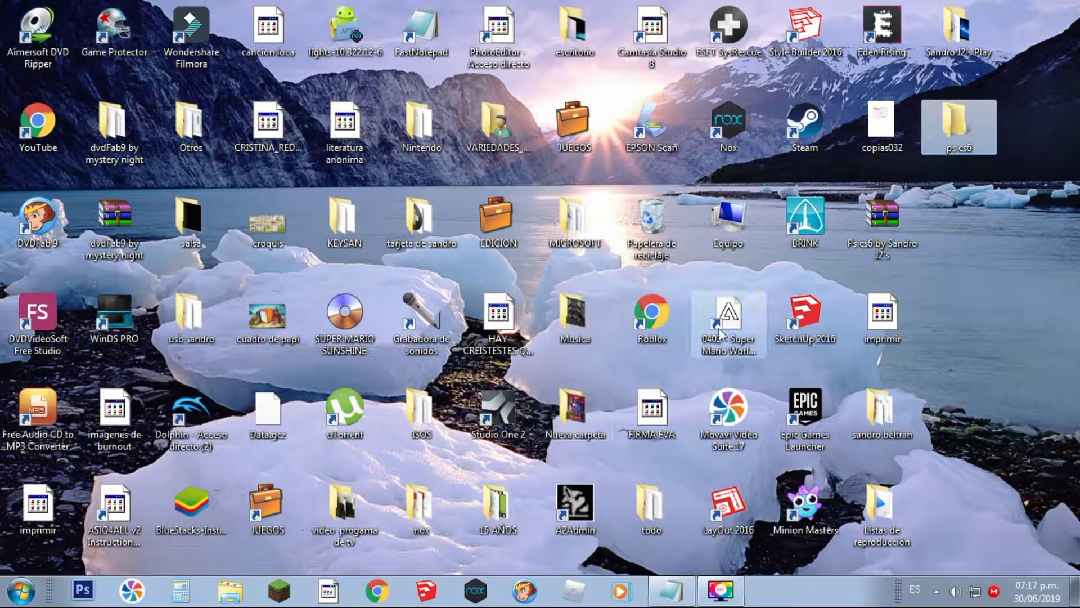
Move the Ps cs6 archive from the desktop into the ps cs6 folder and open that folder.
left_click_drag(875, 234, 952, 127)
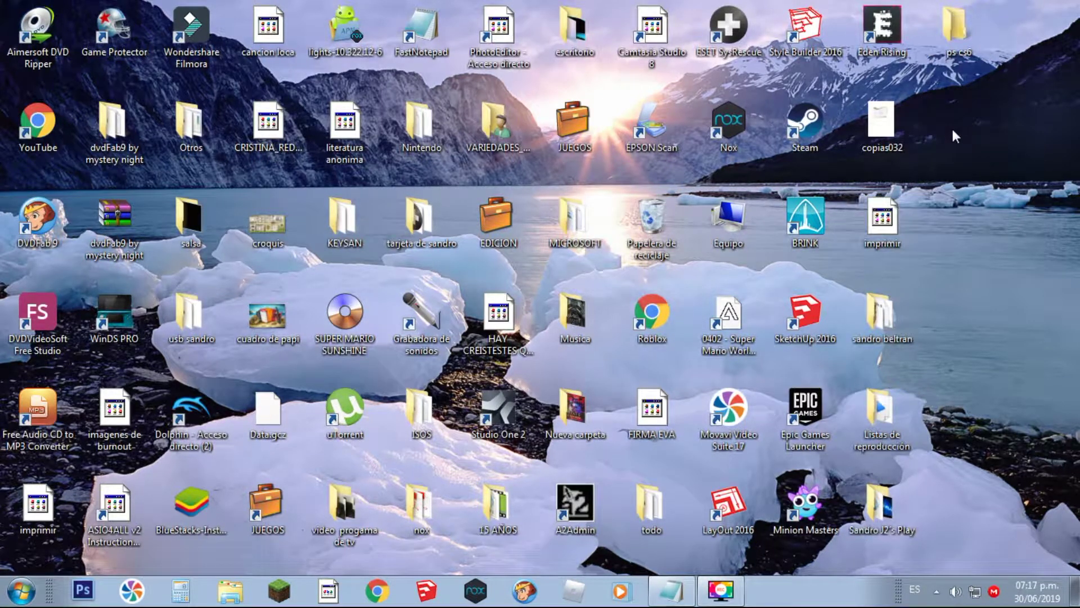
double_click(949, 53)
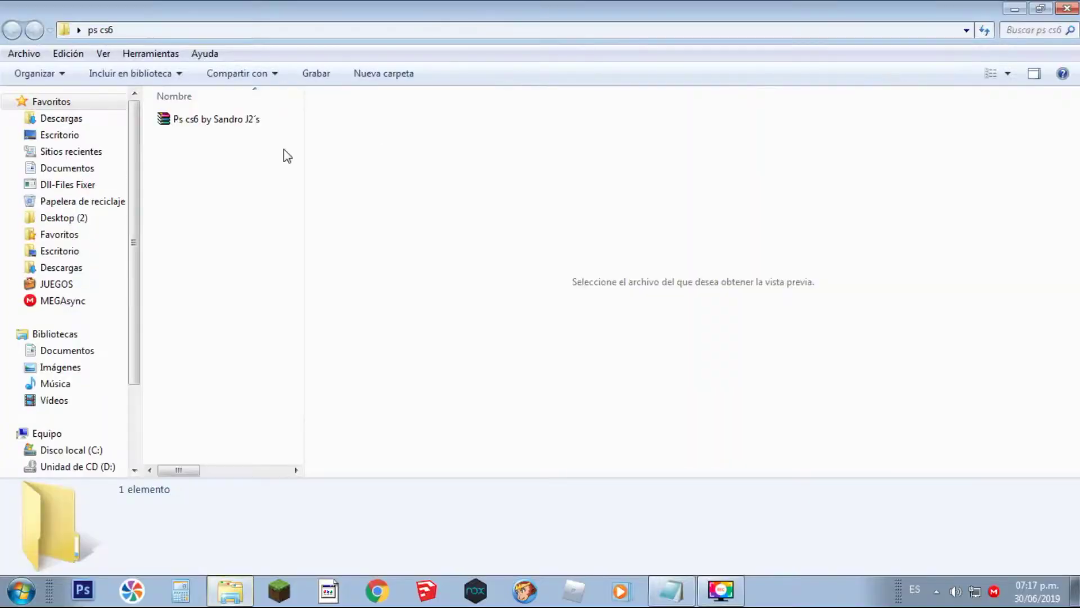
Extract the Ps cs6 archive into the current folder and open the extracted Photoshop cs6 folder.
right_click(234, 119)
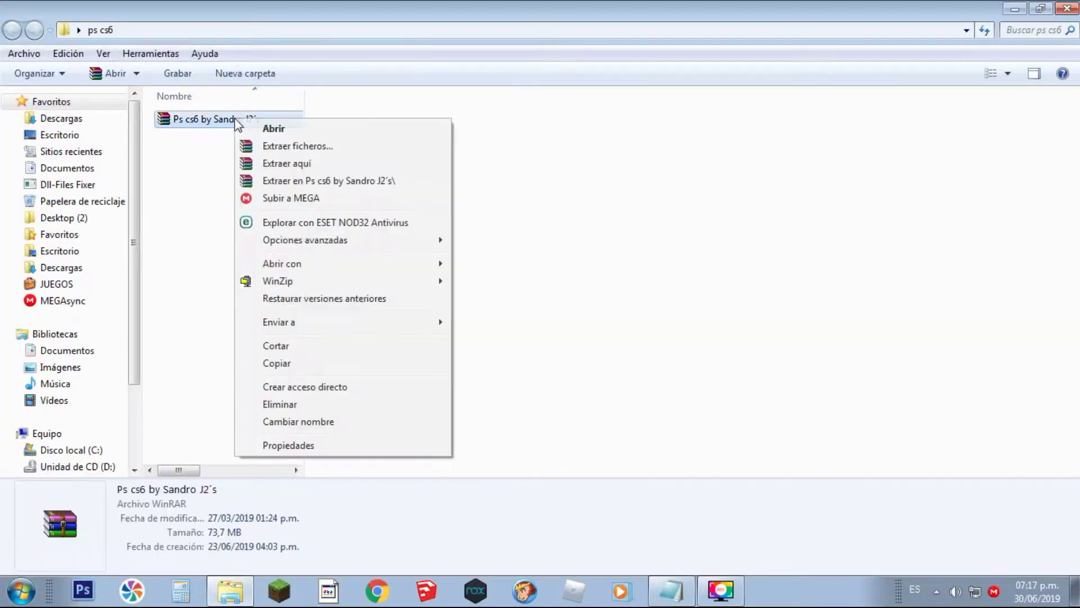
left_click(287, 163)
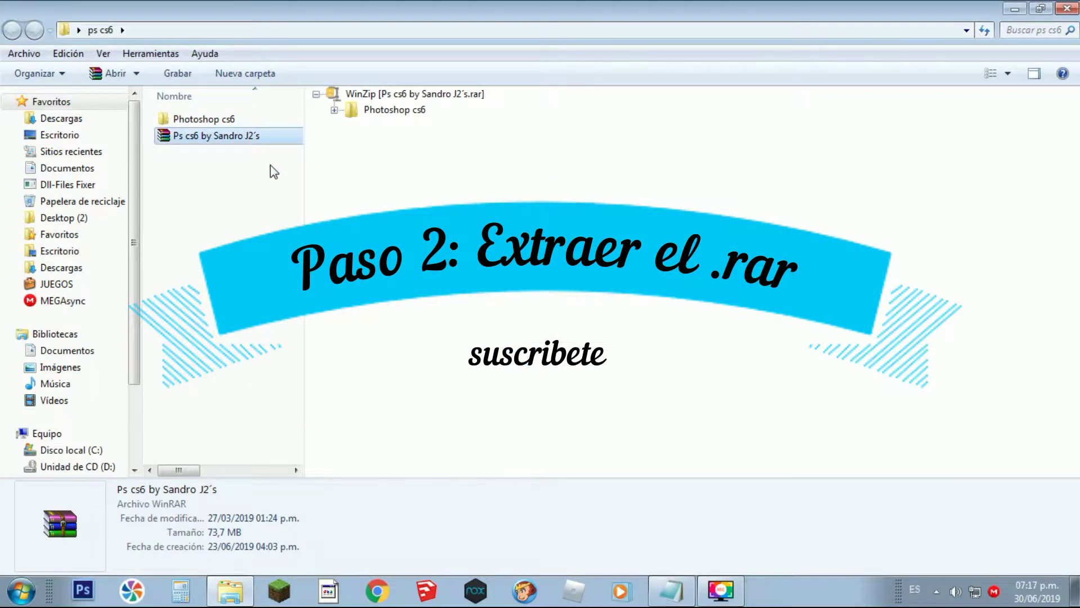
left_click(254, 163)
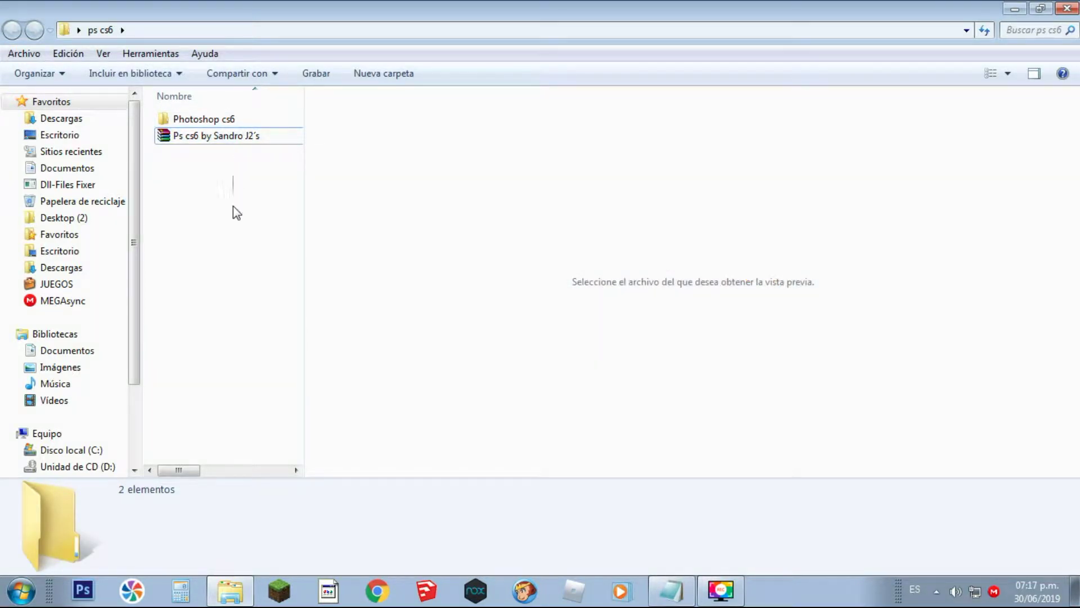
double_click(236, 120)
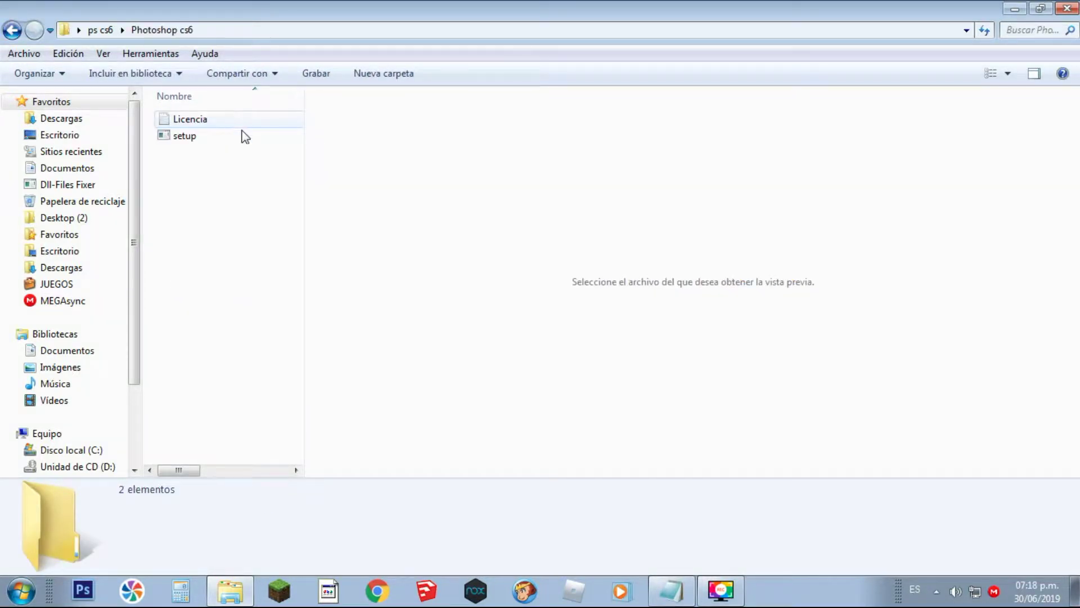
View the contents of the Licencia text file and close it.
double_click(217, 118)
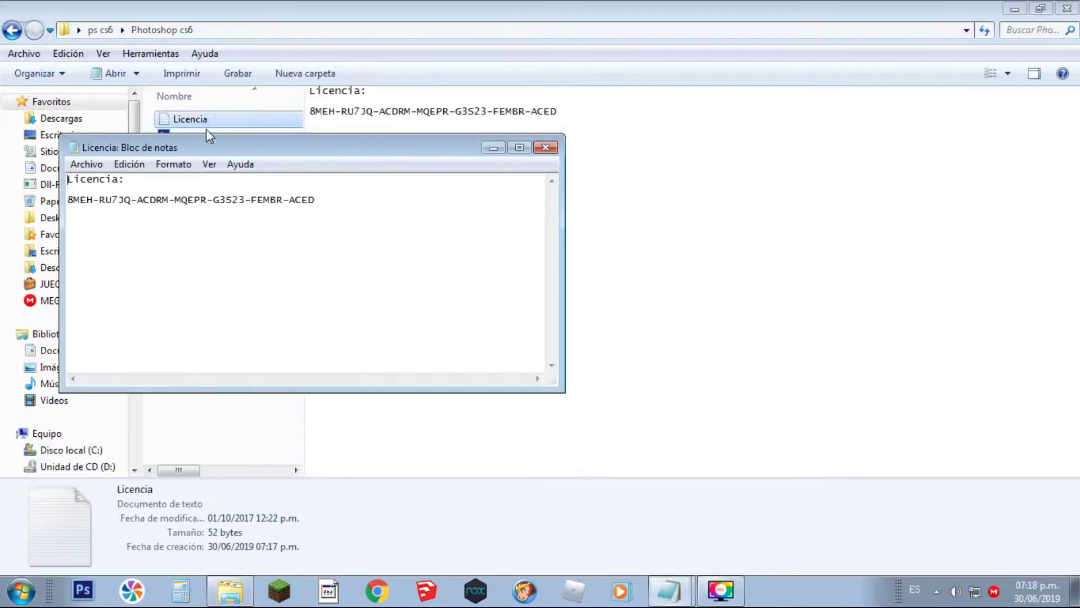
left_click_drag(220, 154, 294, 135)
left_click(619, 130)
Run the setup file with Español as the installation language and continue past the welcome page.
double_click(215, 136)
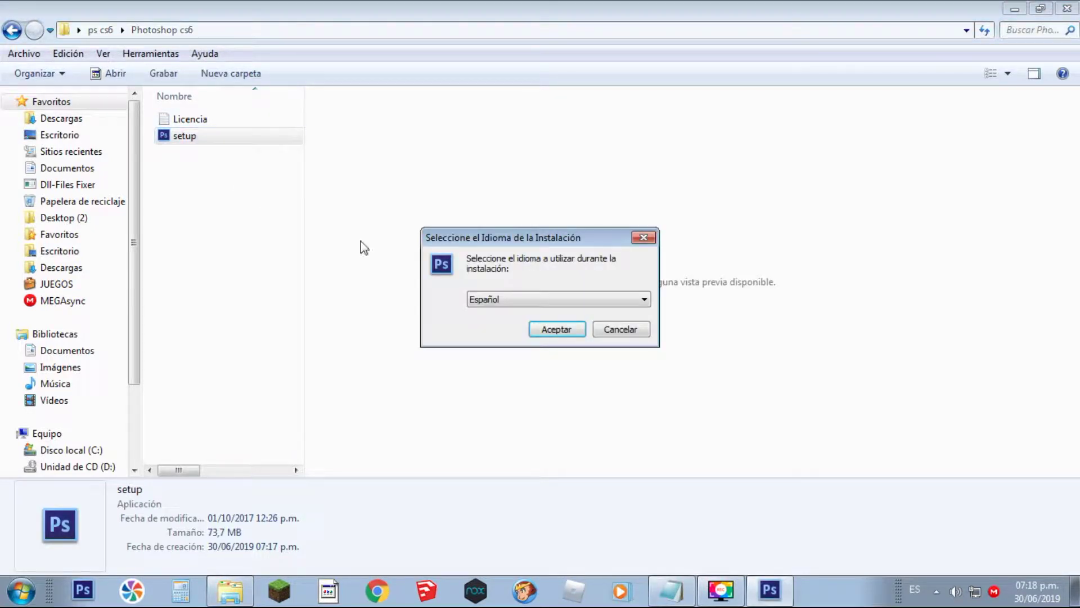
left_click(535, 331)
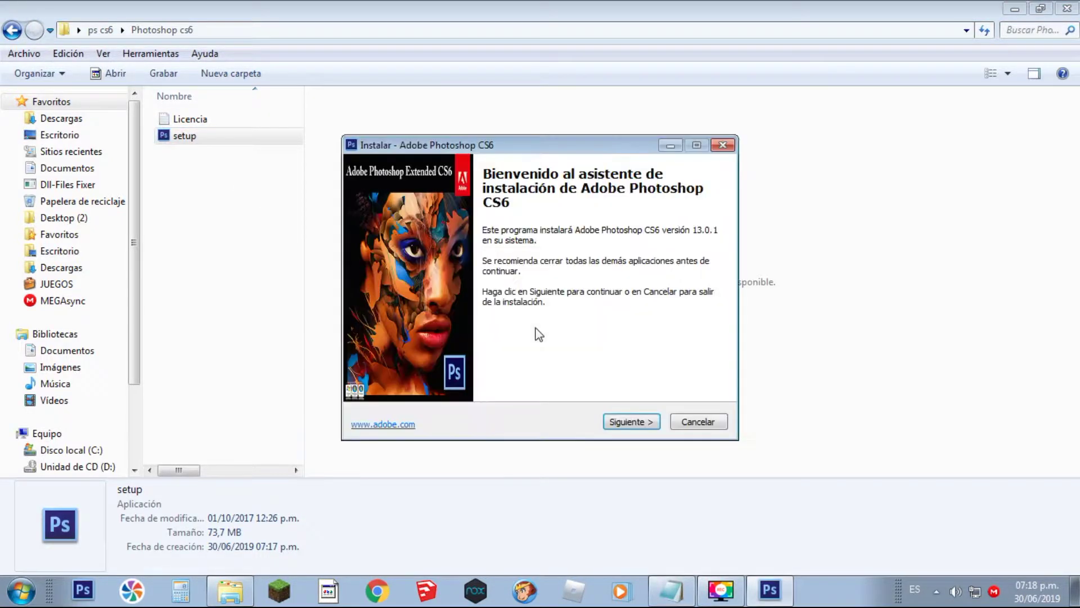
mouse_move(523, 144)
left_mouse_down()
mouse_move(455, 130)
mouse_move(492, 102)
mouse_move(514, 156)
left_mouse_up()
left_click(621, 437)
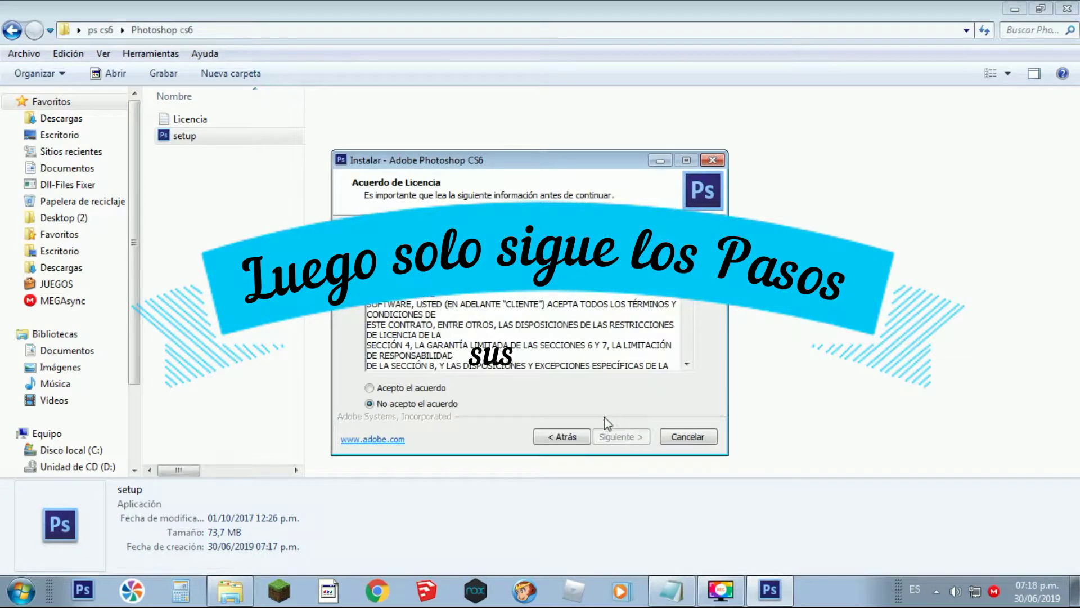
Accept the license agreement and keep the default destination folder, Start menu folder and desktop icon option.
left_click(434, 389)
left_click(644, 440)
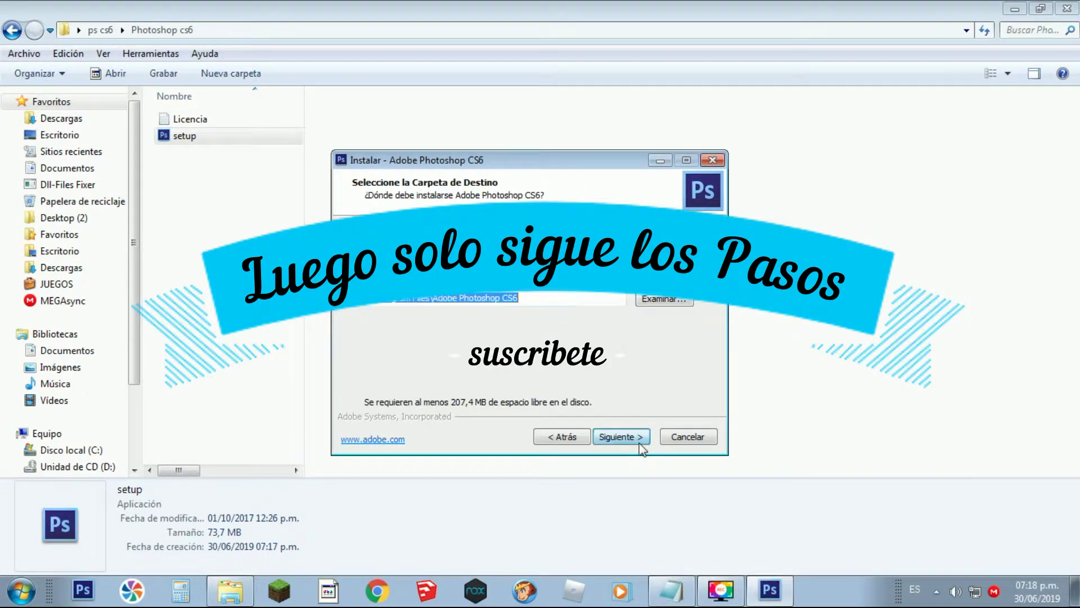
left_click(641, 440)
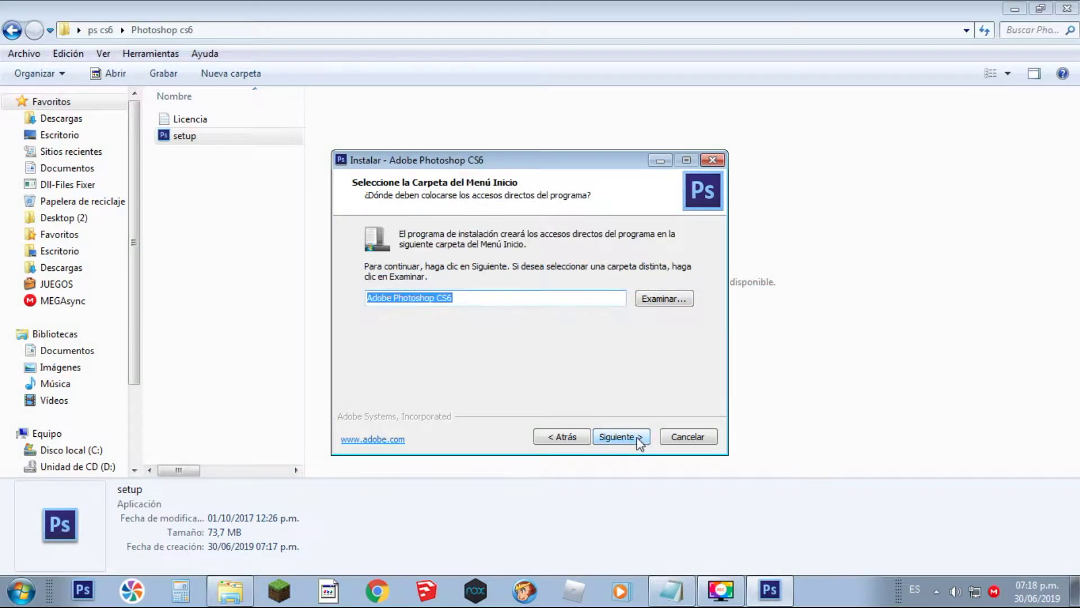
left_click(640, 440)
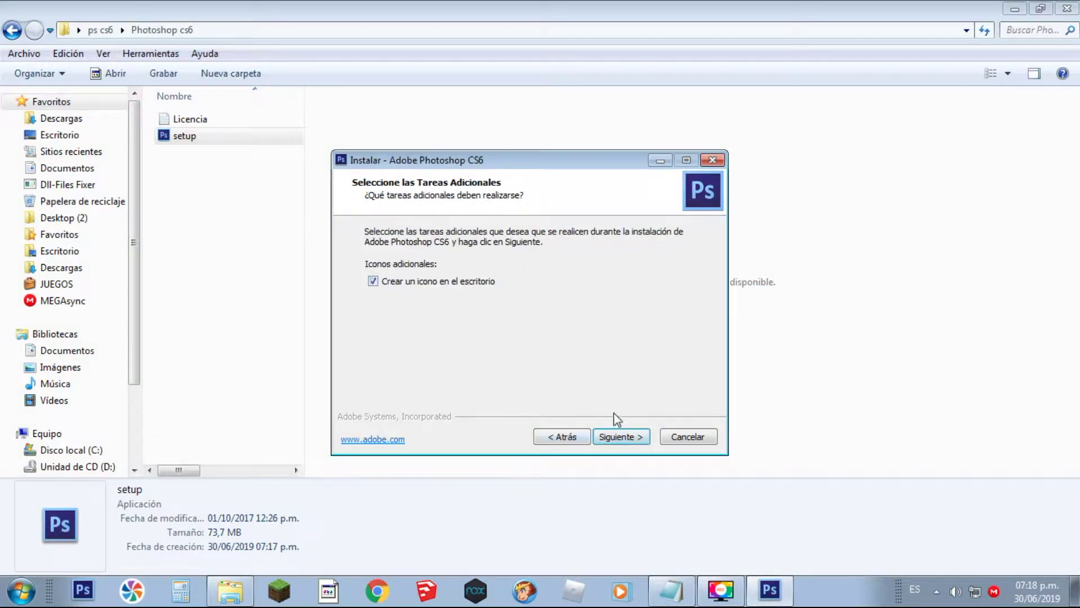
left_click(618, 436)
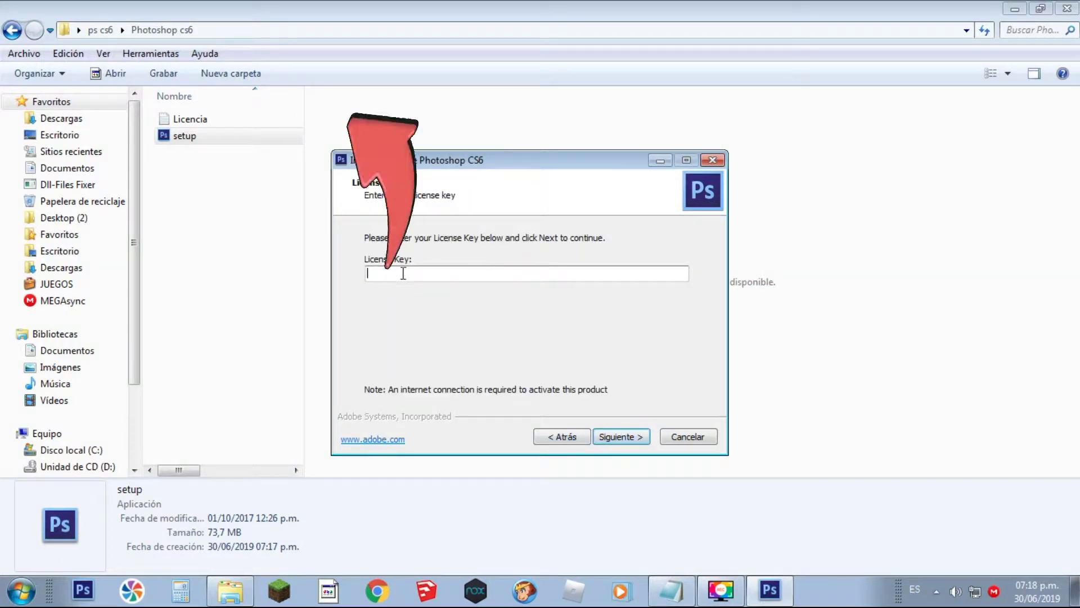
Open the Licencia text file and copy the license key from it.
left_click(671, 591)
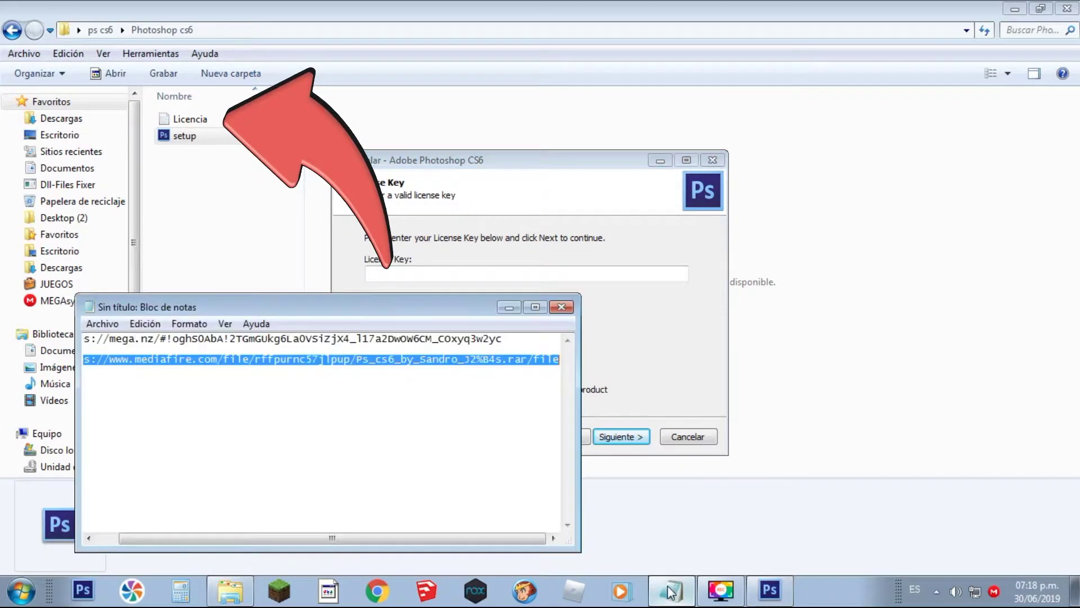
left_click(509, 307)
left_click(203, 125)
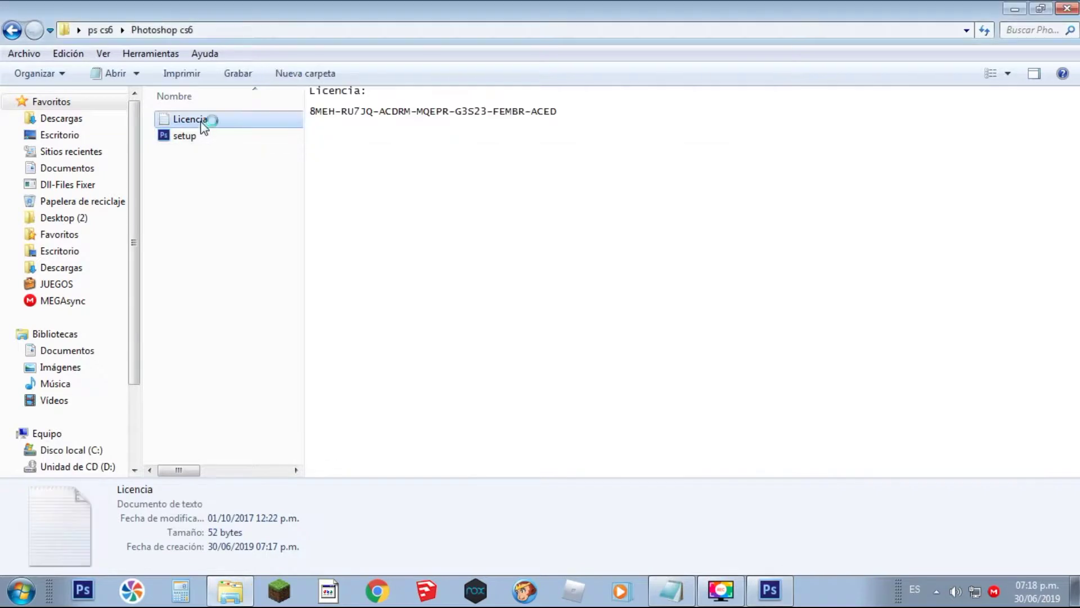
double_click(204, 125)
left_click_drag(402, 184, 137, 182)
right_click(164, 181)
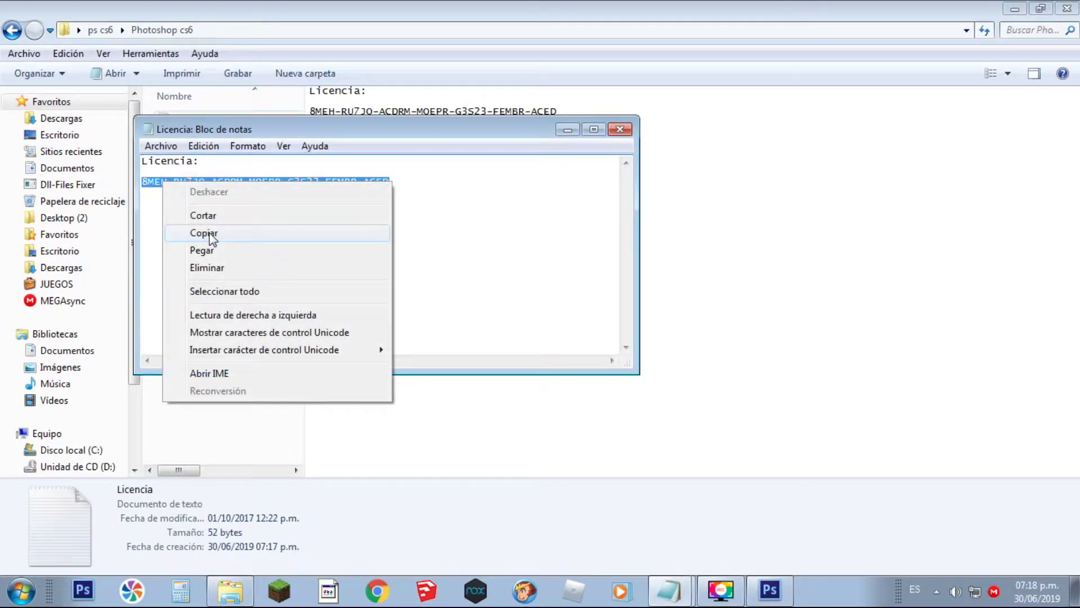
left_click(204, 233)
Paste the license key into the installer's License Key field and start the installation.
left_click(759, 592)
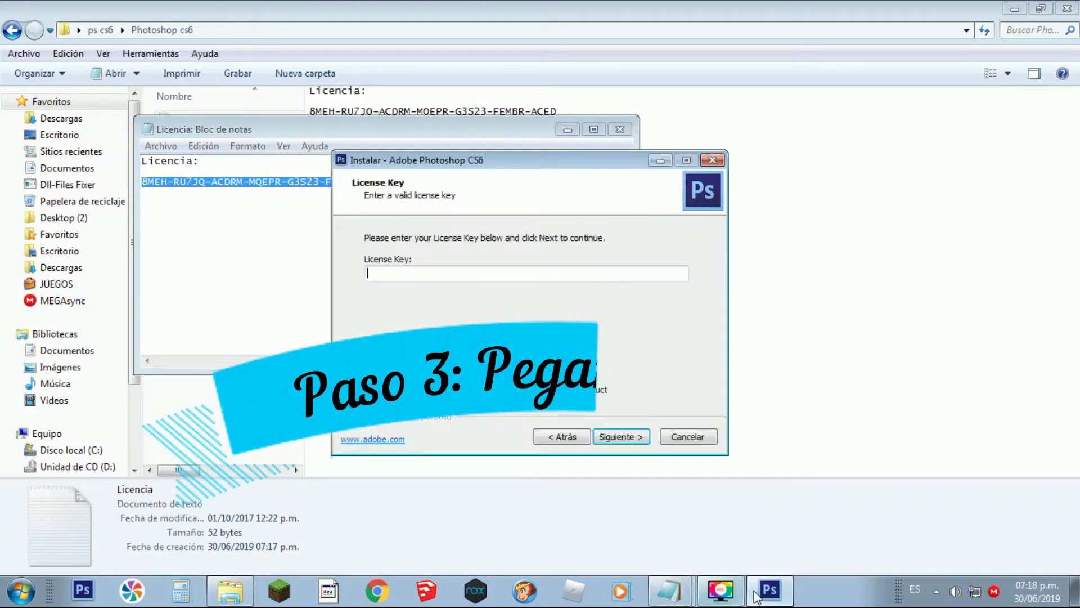
right_click(422, 276)
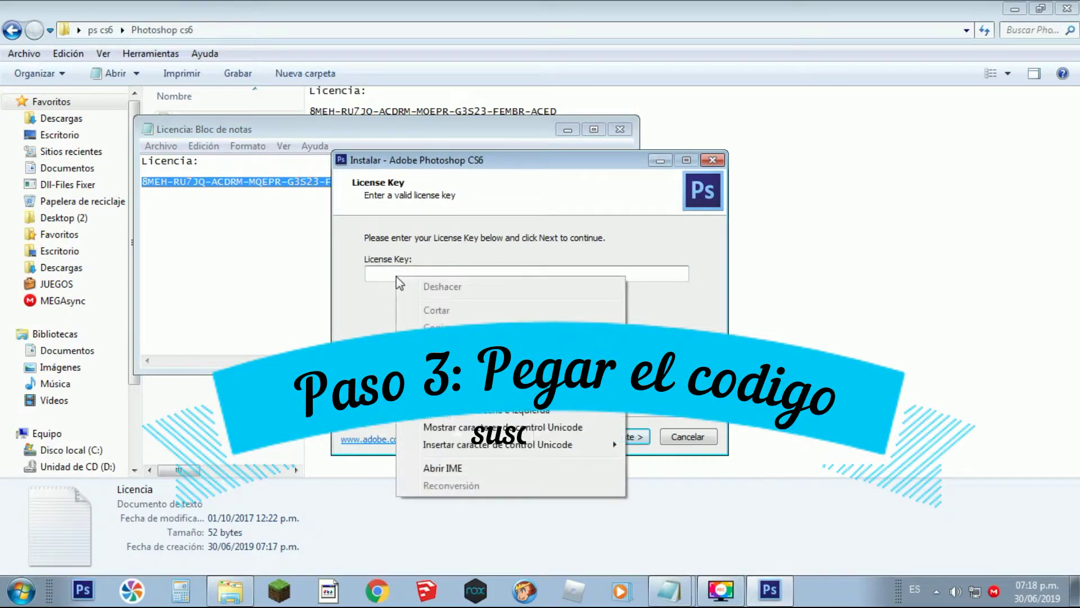
left_click(445, 337)
left_click(624, 439)
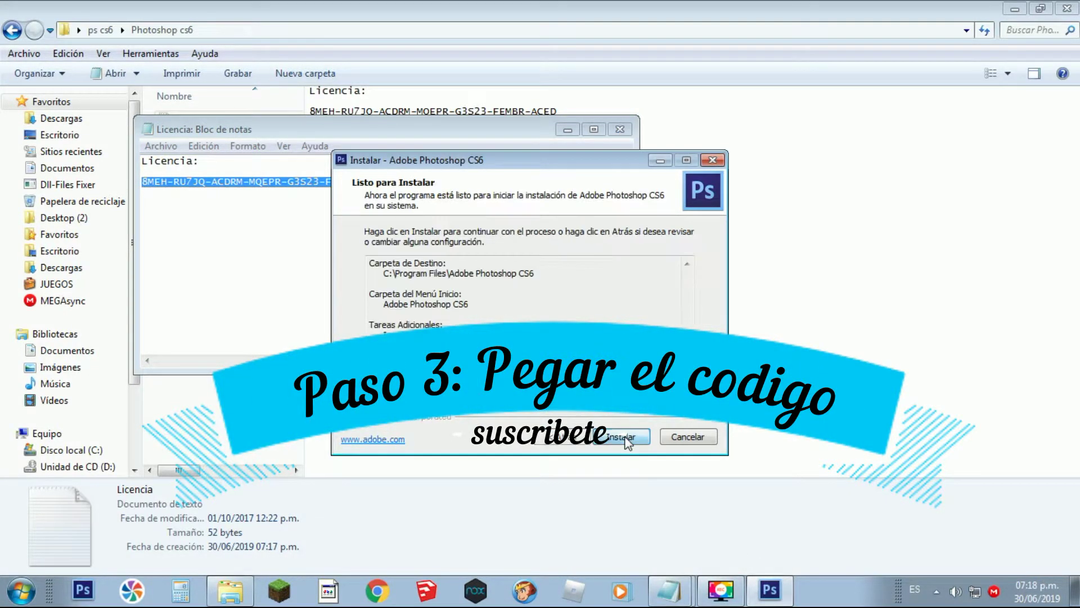
left_click(625, 438)
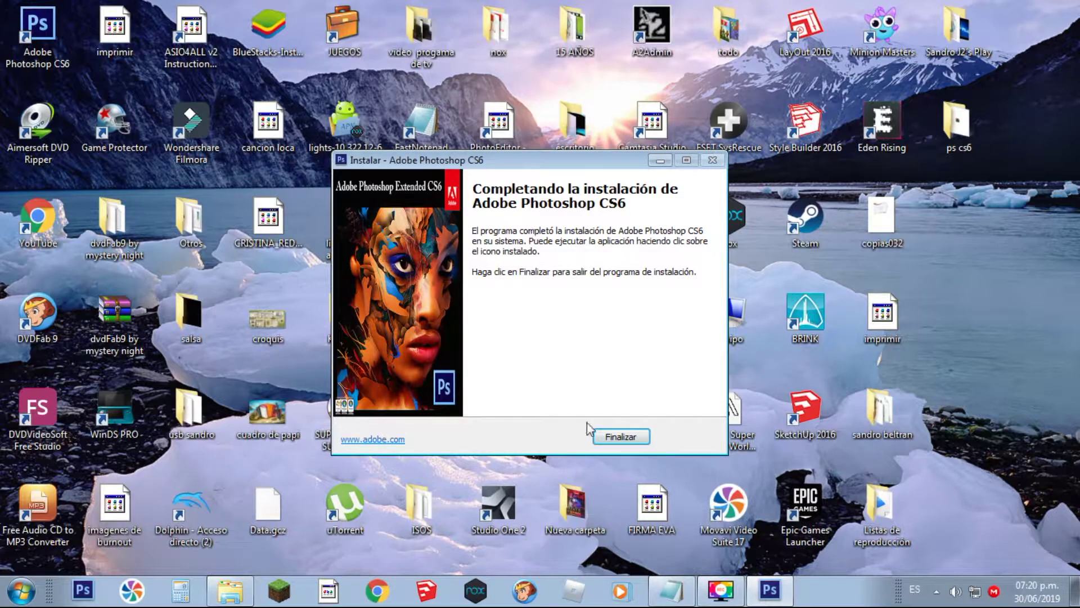
Finish the Photoshop CS6 installer and close the untitled Notepad note without saving it.
left_click(614, 438)
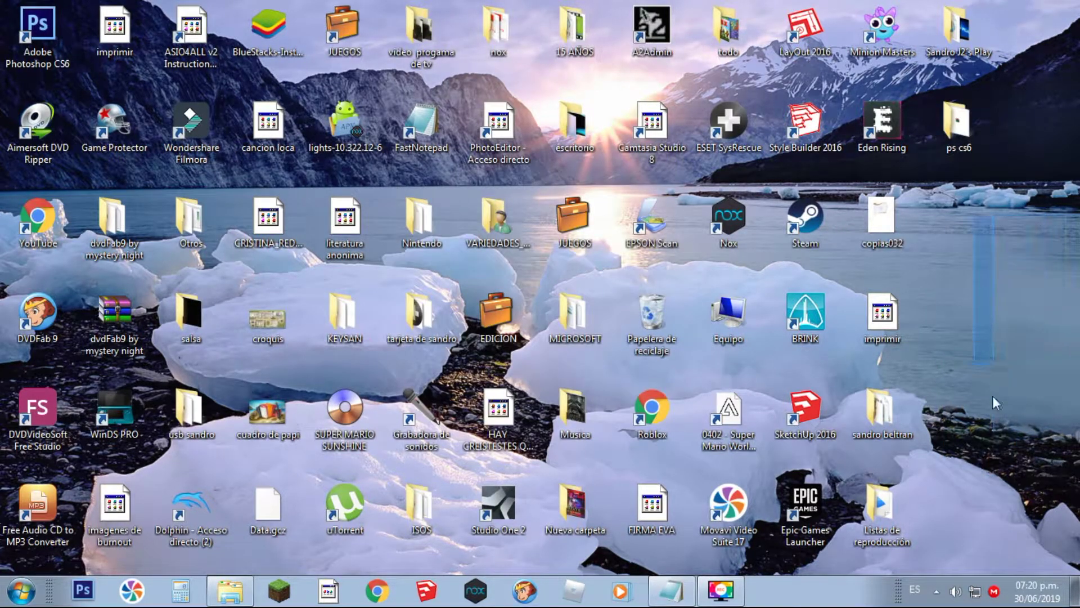
left_click(684, 588)
left_click(561, 307)
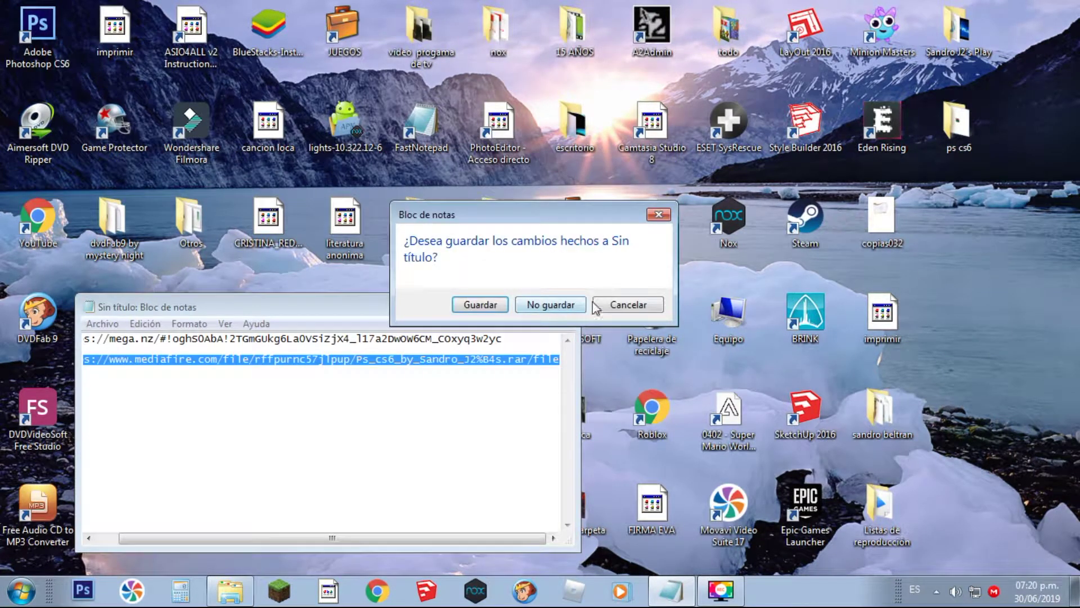
left_click(570, 306)
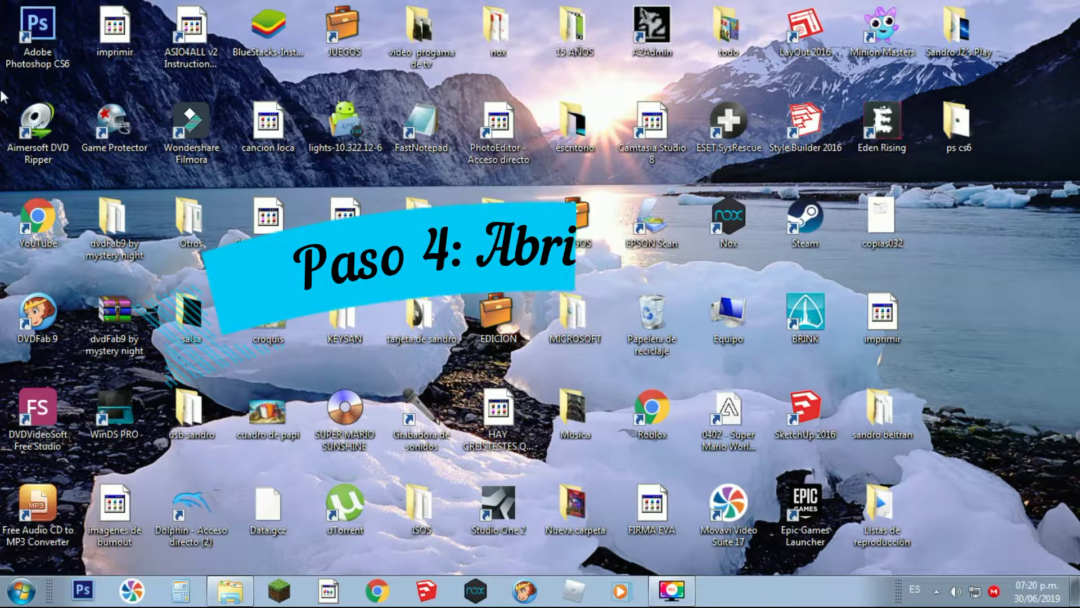
Launch Photoshop CS6 and create a new 1200 × 630 pixel RGB document at 72 pixels/inch with a white background.
double_click(44, 22)
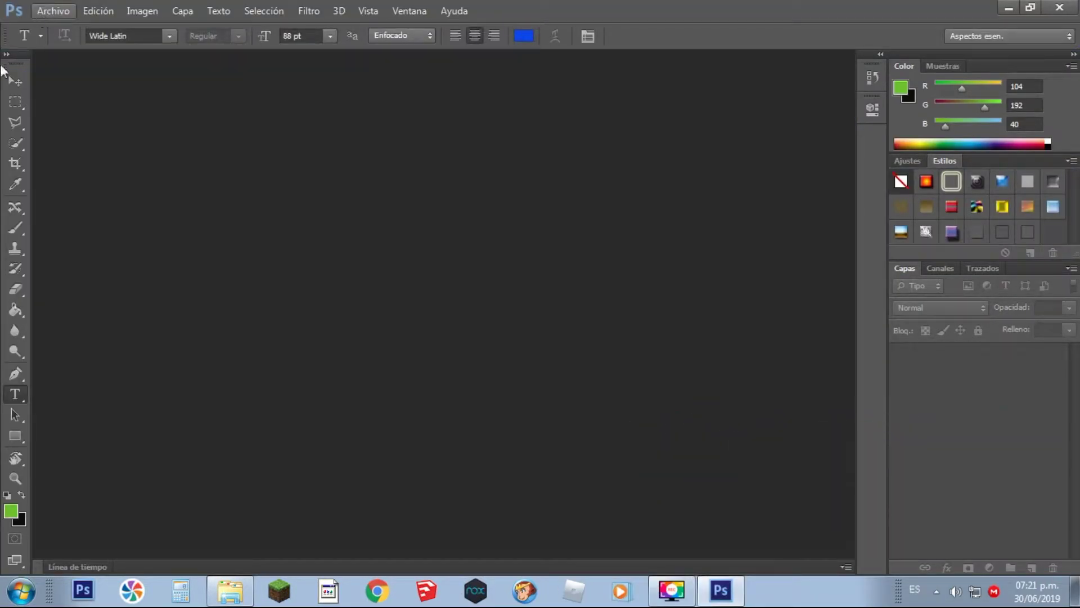
left_click(61, 4)
left_click(64, 27)
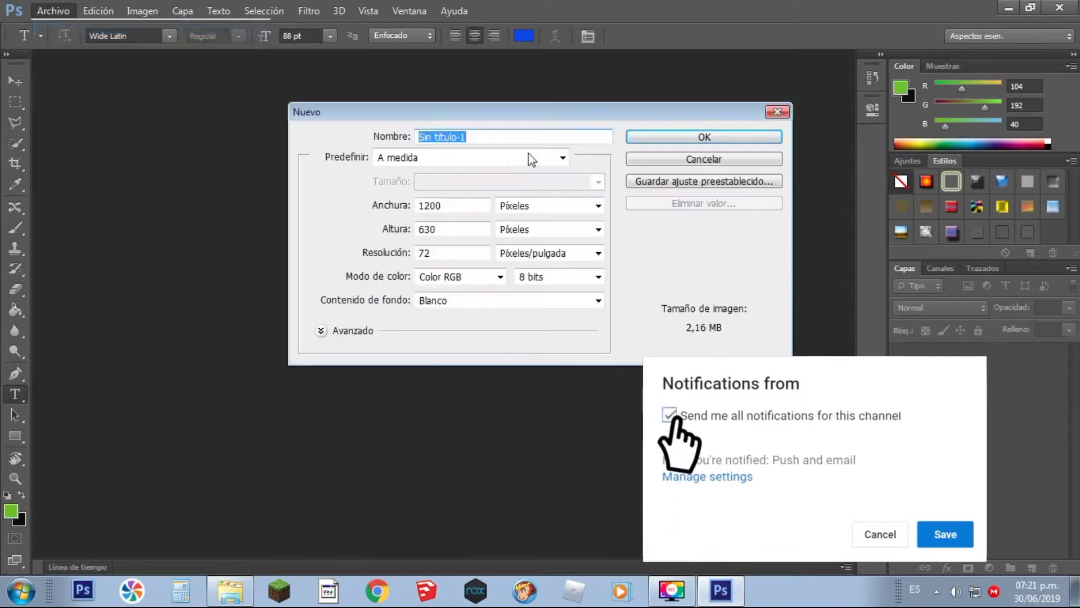
left_click(682, 139)
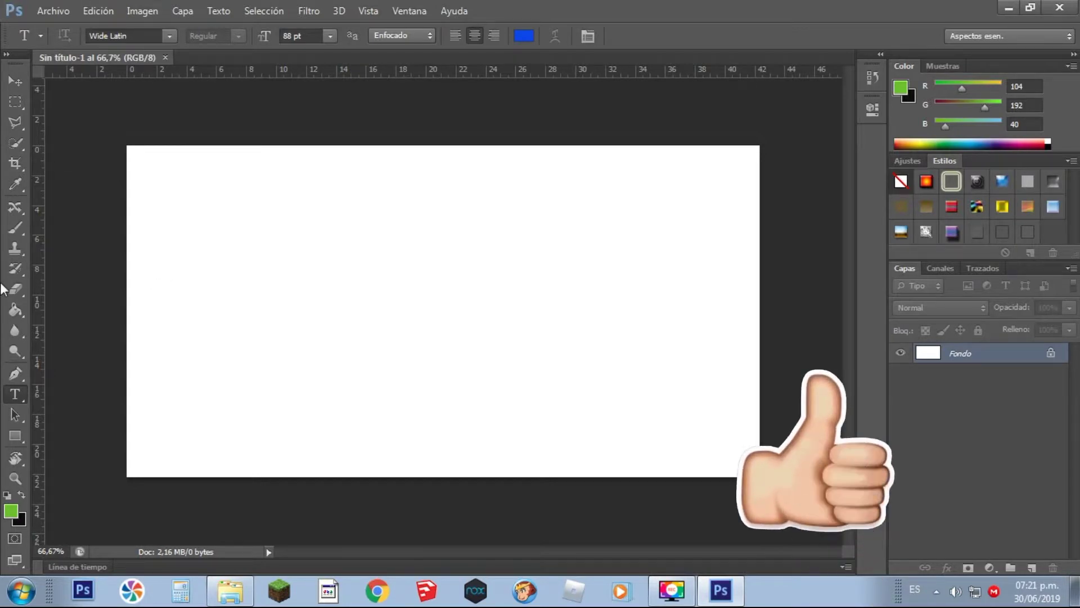
Switch to Chrome, search Google Images for "imagenes" and open the preview of the "Bancos de imágenes gratis" fireworks picture.
left_click(365, 591)
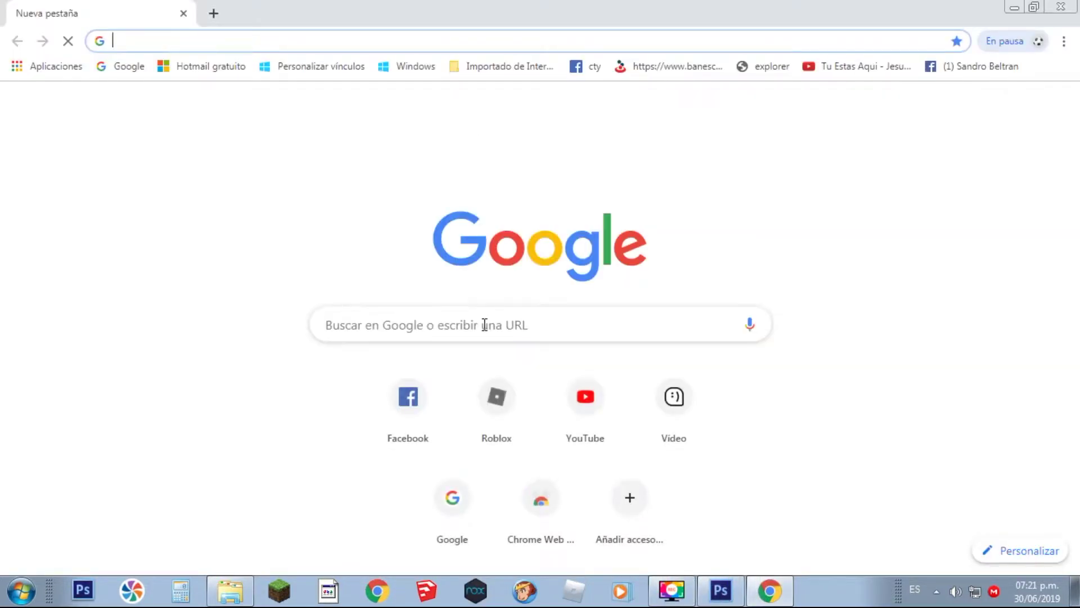
left_click(484, 325)
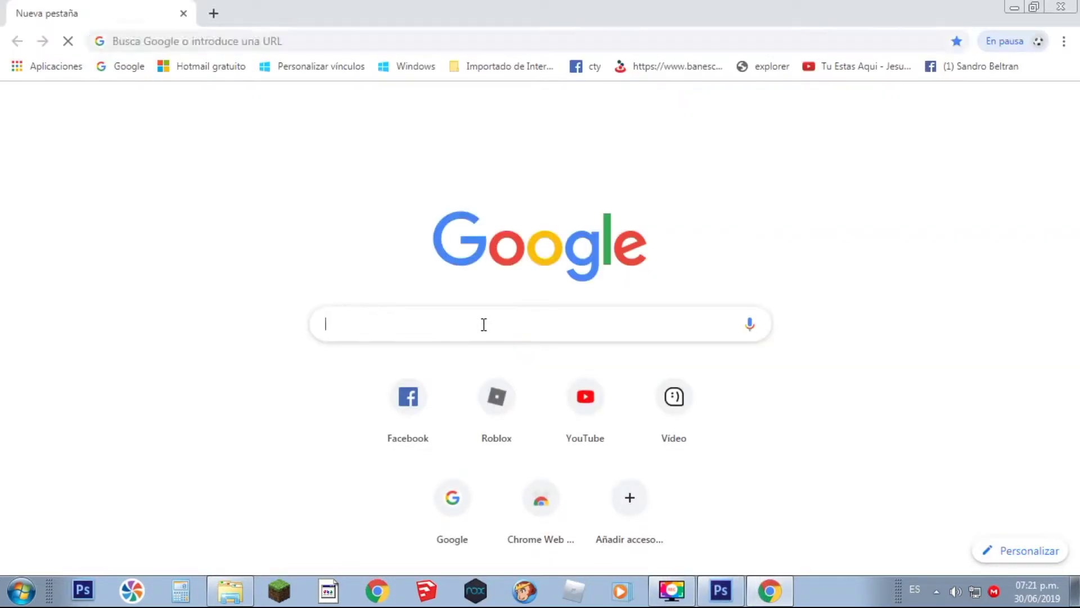
type("imagenes")
key("Return")
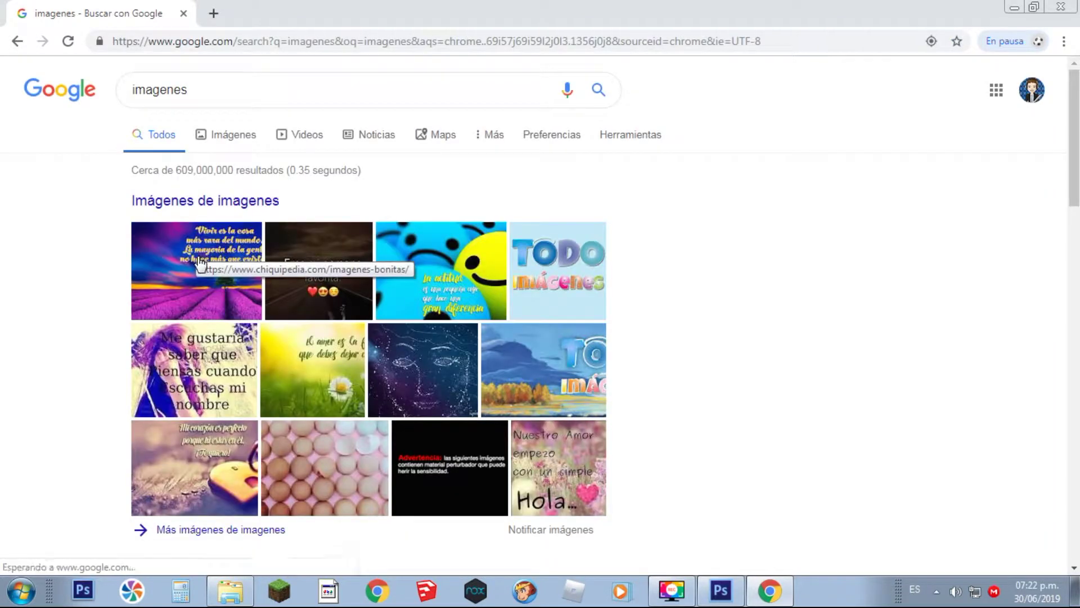
left_click(224, 140)
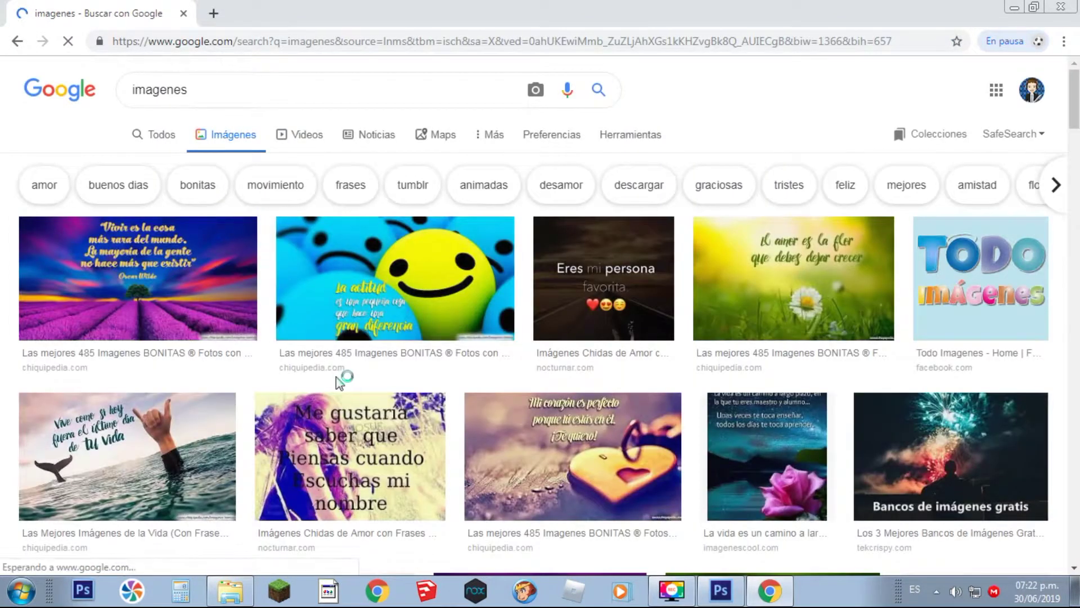
left_click(998, 483)
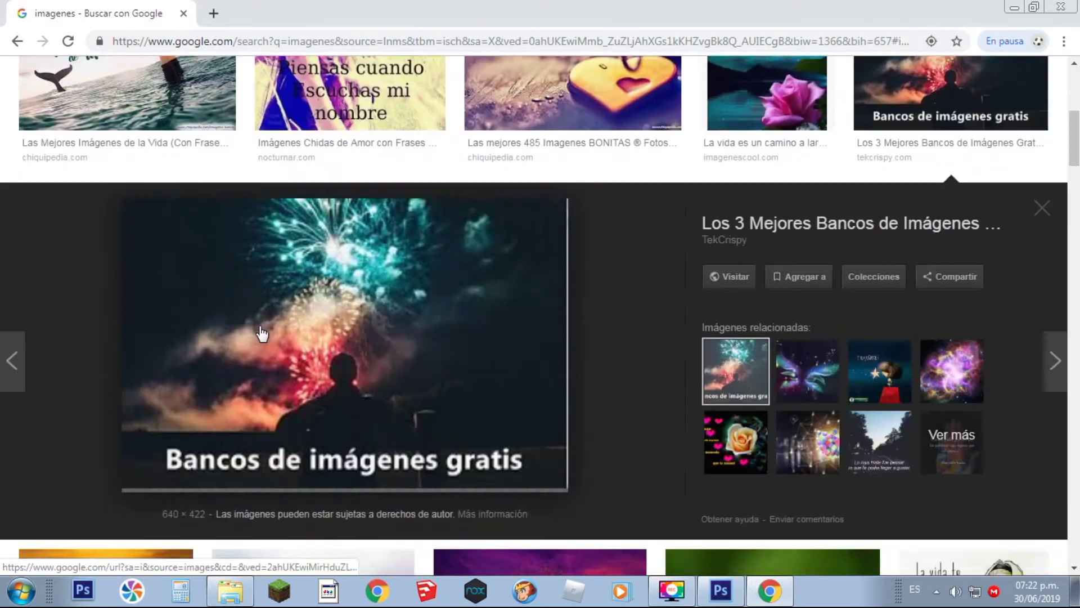
Try to copy the previewed fireworks picture into the blank Photoshop document.
right_click(260, 326)
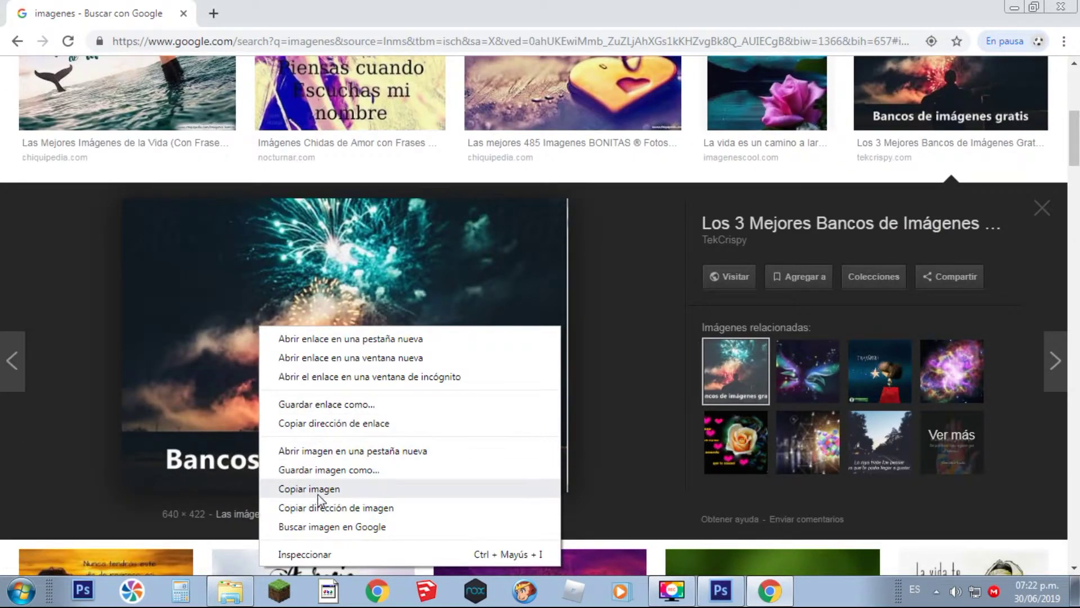
left_click(323, 489)
key("alt+Tab")
right_click(308, 295)
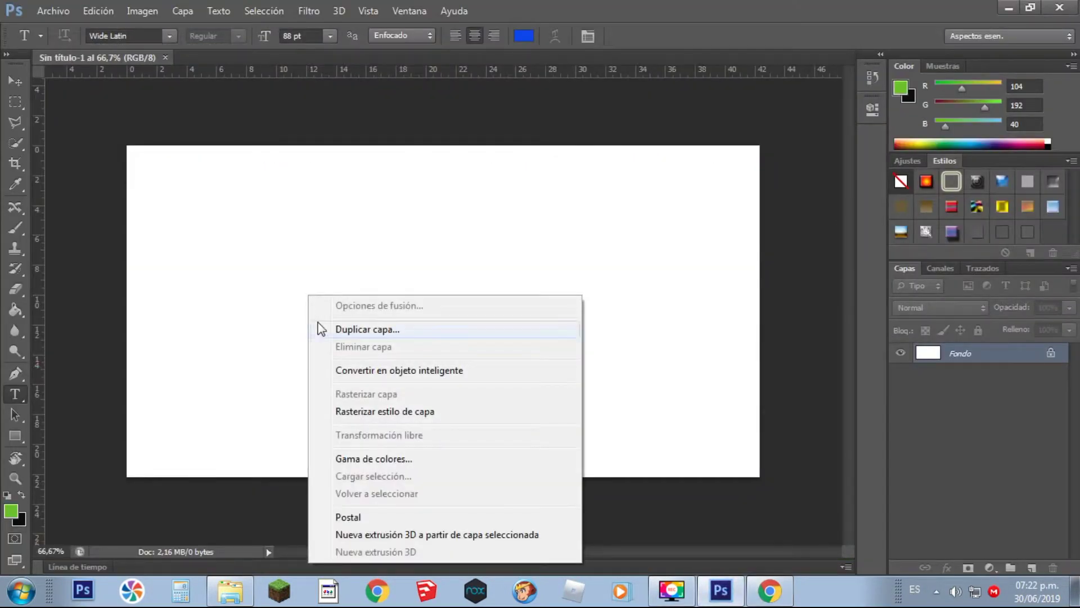
left_click(212, 281)
left_click(241, 592)
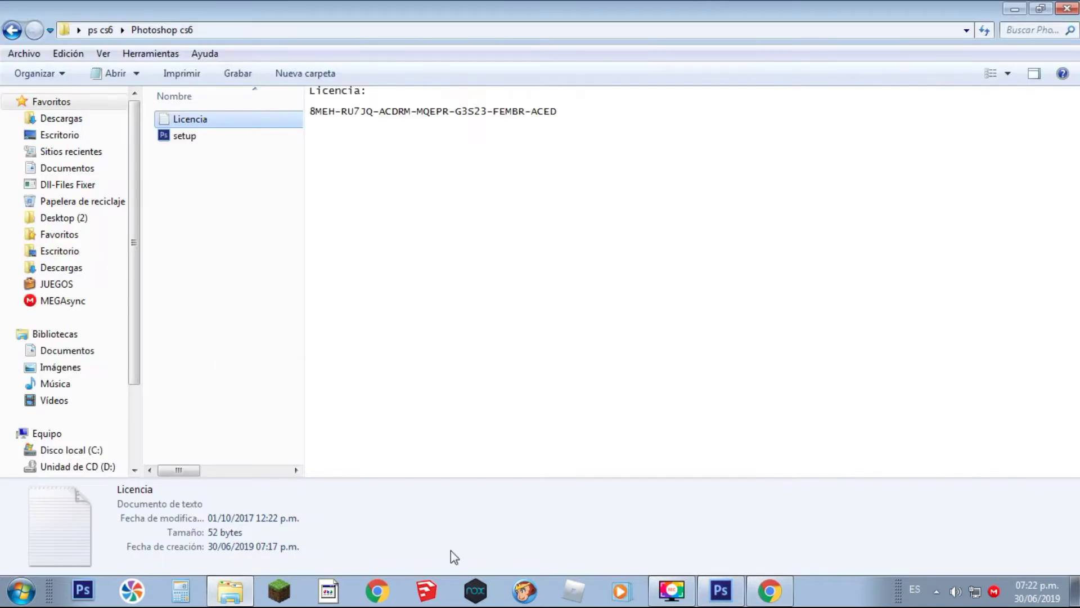
Save the fireworks picture from Chrome to the Descargas folder as the JPEG bancos-imagenes-gratis-640x422.
left_click(764, 590)
right_click(365, 350)
left_click(416, 262)
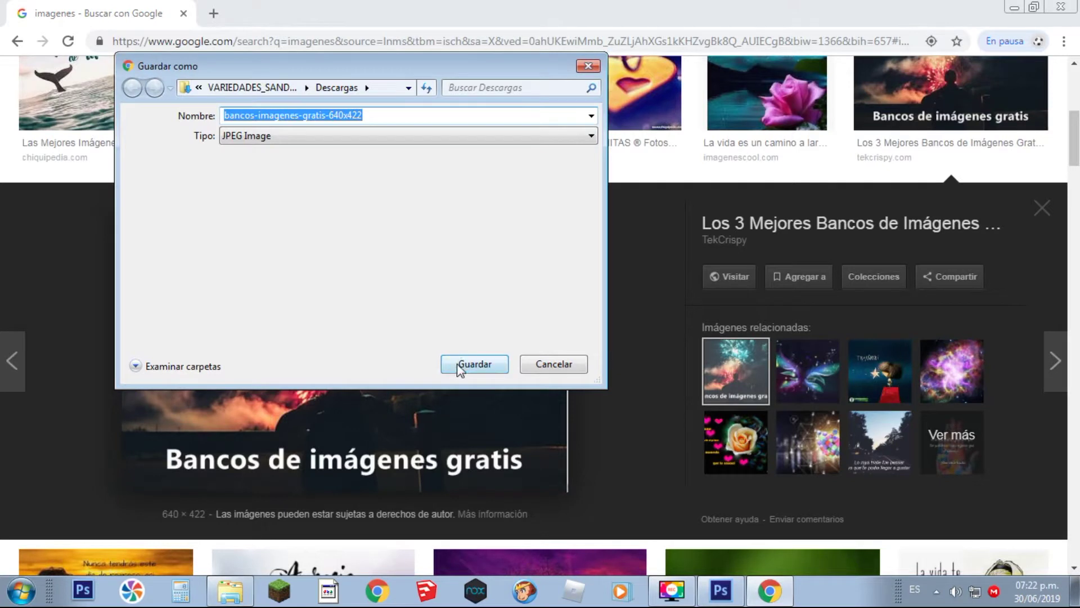
left_click(459, 367)
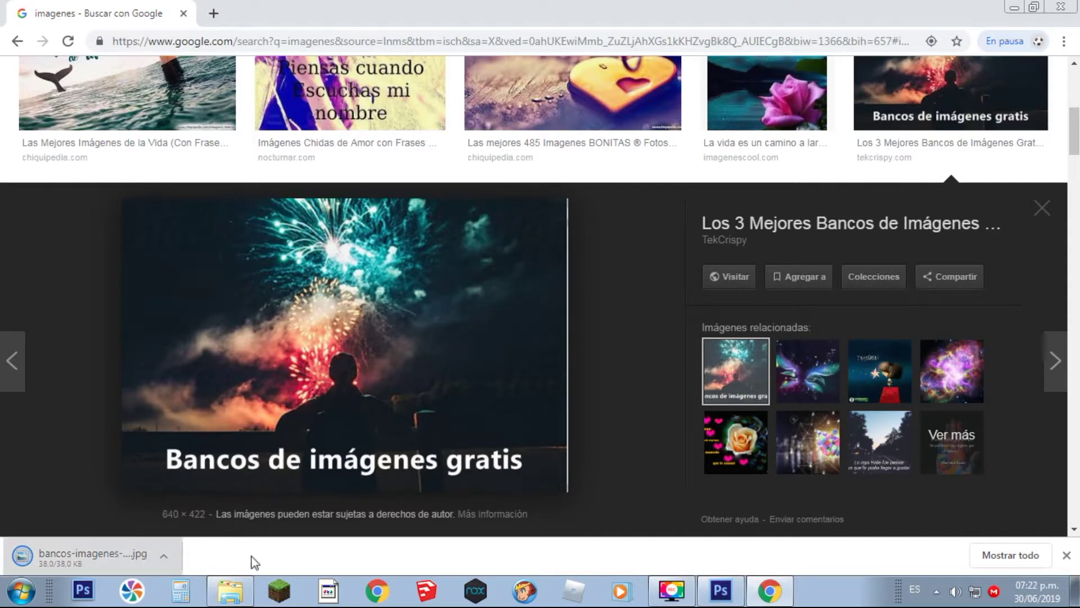
Place the downloaded fireworks picture in the blank Photoshop document, stretched to 187.50% width and 149.29% height to fill the canvas and rotated -11.5°.
left_click(164, 557)
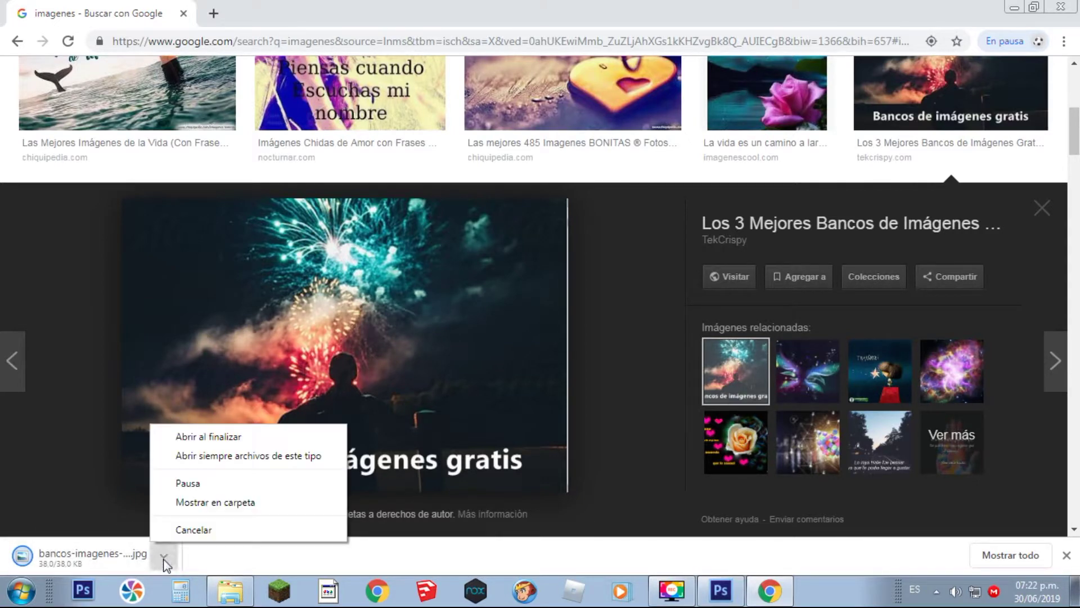
left_click_drag(95, 558, 426, 278)
left_click_drag(281, 198, 127, 146)
left_click_drag(612, 422, 759, 476)
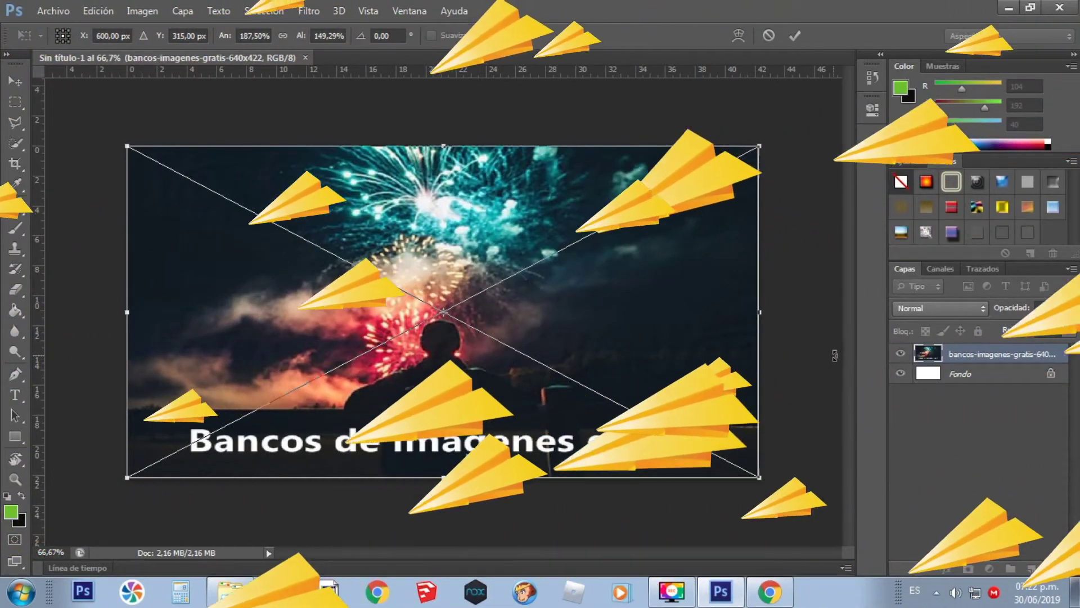
left_click_drag(787, 375, 707, 294)
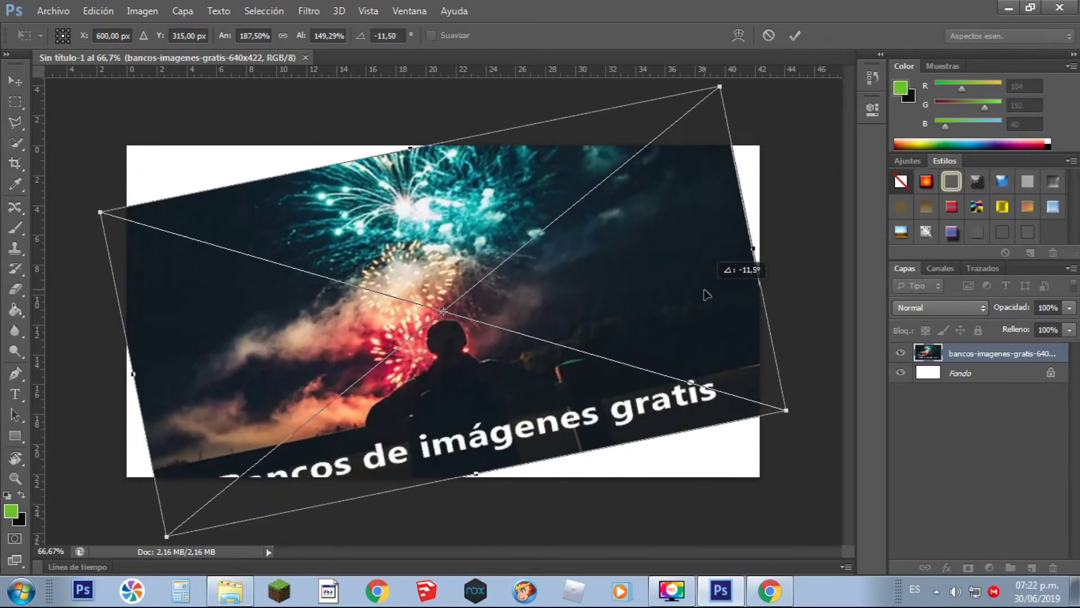
Exit Photoshop without placing the picture and close the Photoshop cs6 folder window.
left_click(1060, 8)
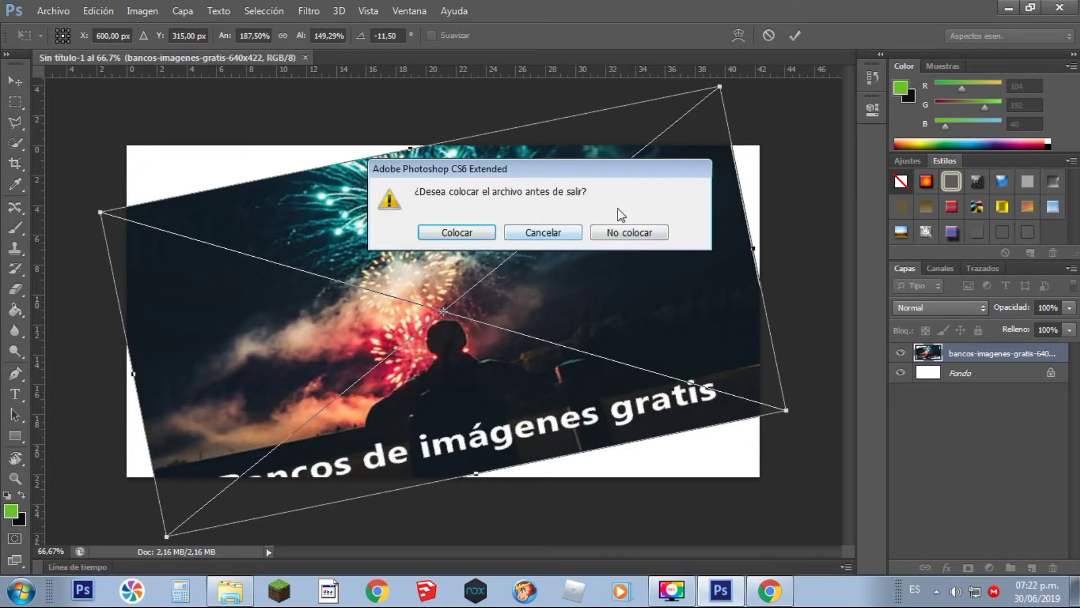
left_click(625, 232)
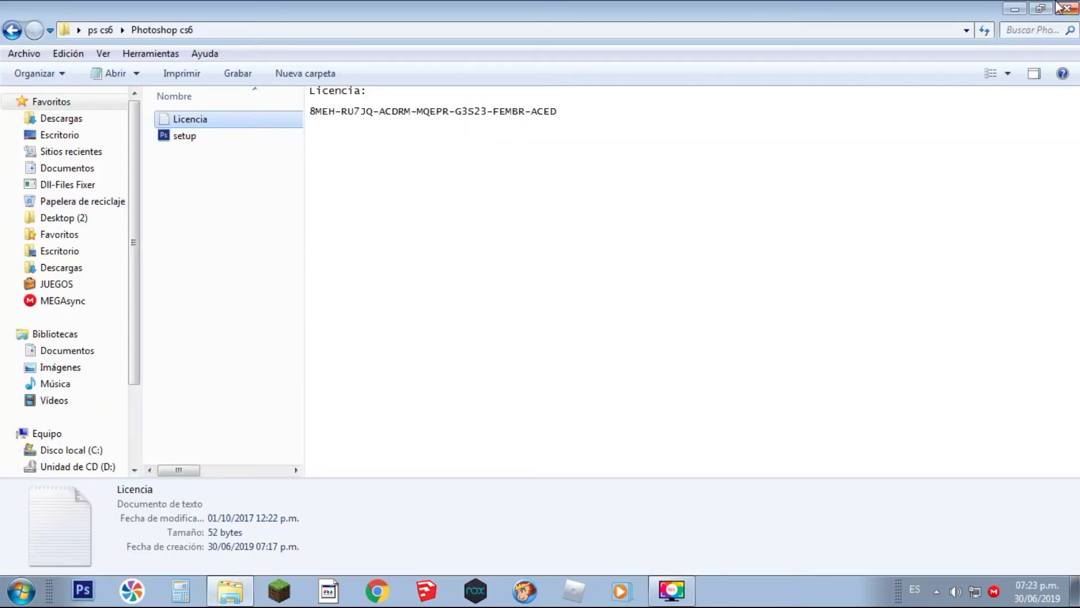
left_click(1065, 7)
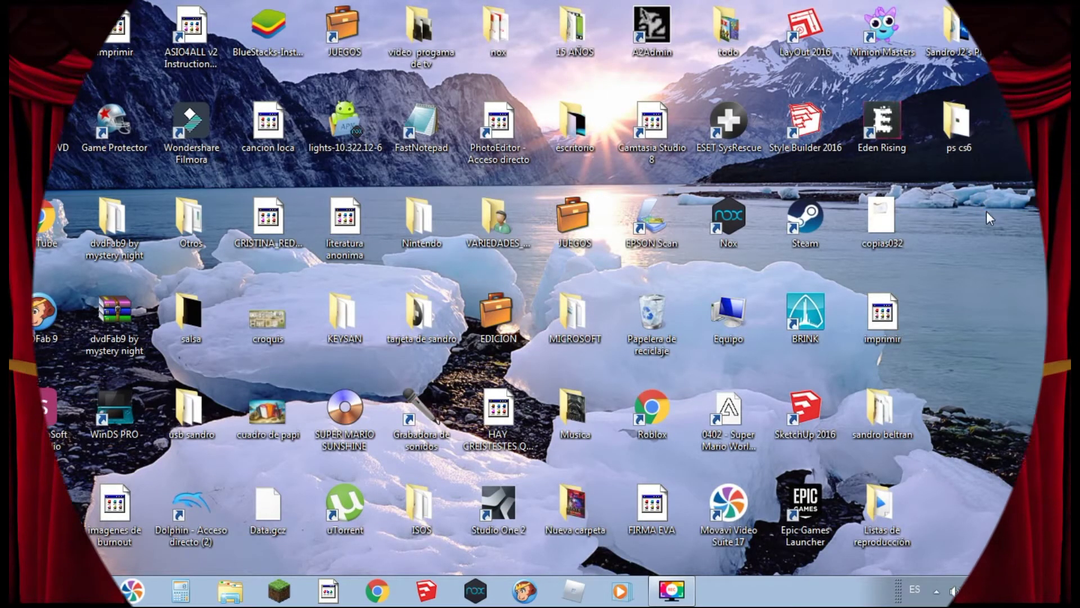